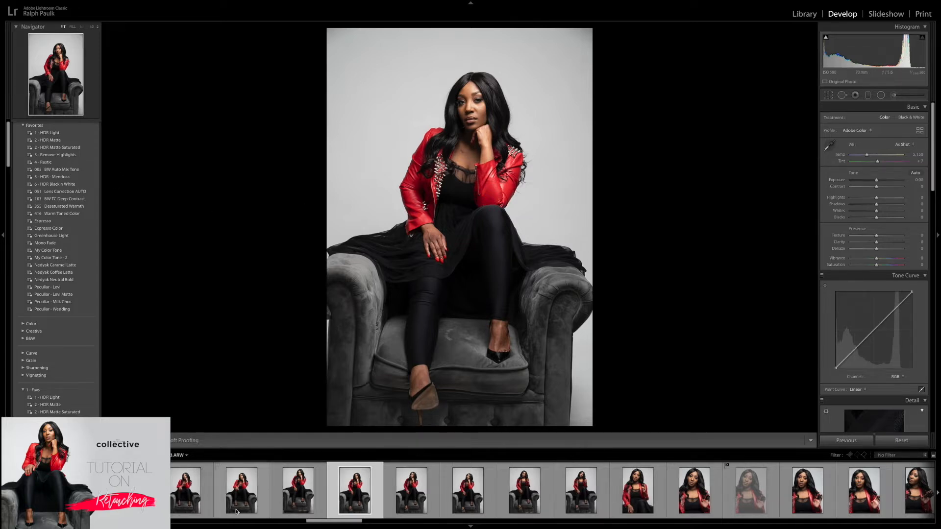
Examine the seated portrait, checking the shoes and chair cushion closely for areas that need retouching
key("Right")
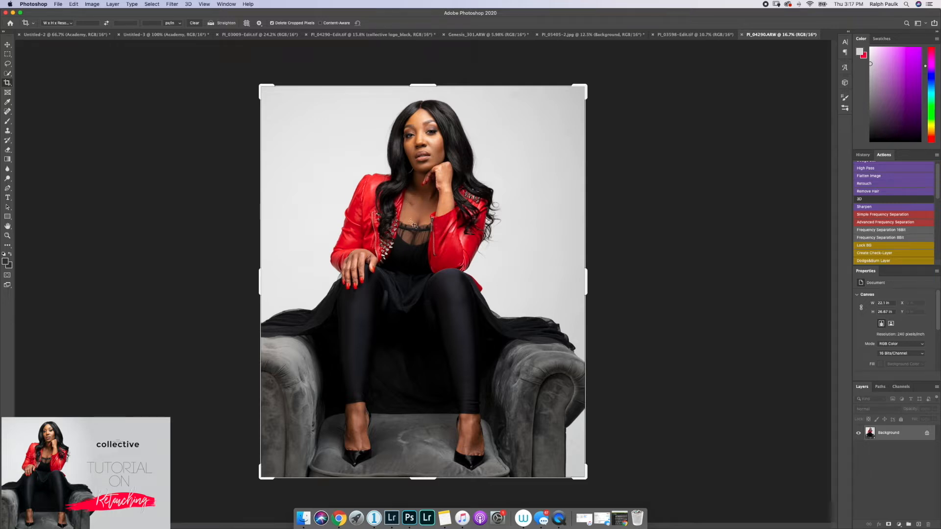
scroll(455, 437, "up", 1)
scroll(455, 436, "up", 5)
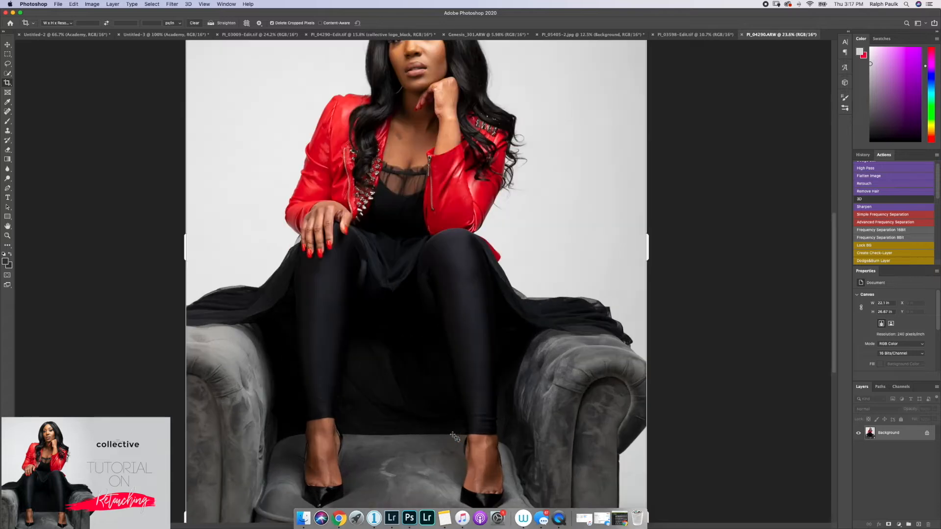
scroll(455, 437, "up", 3)
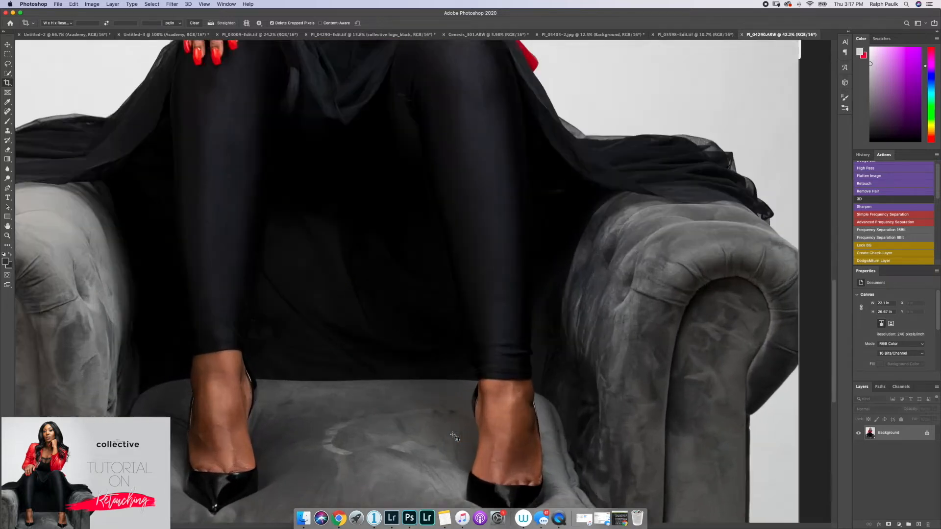
scroll(455, 423, "down", 3)
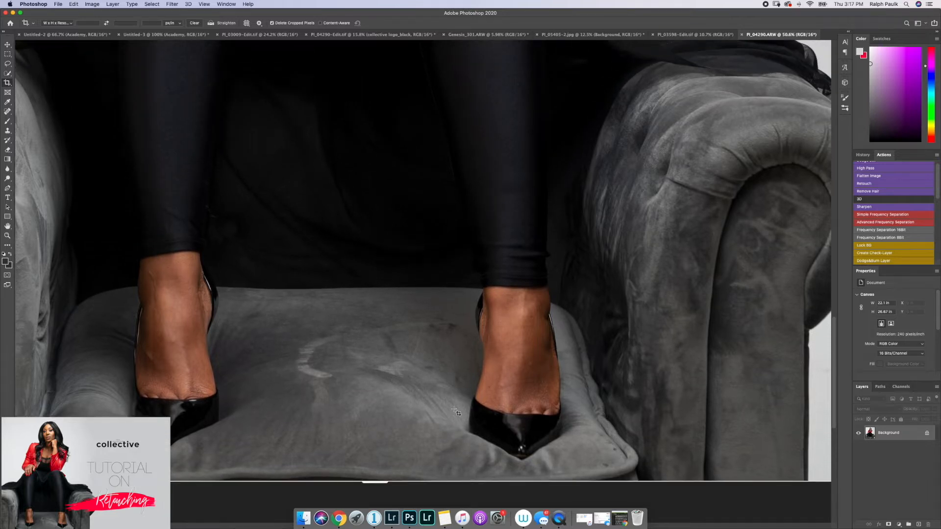
scroll(456, 418, "down", 6)
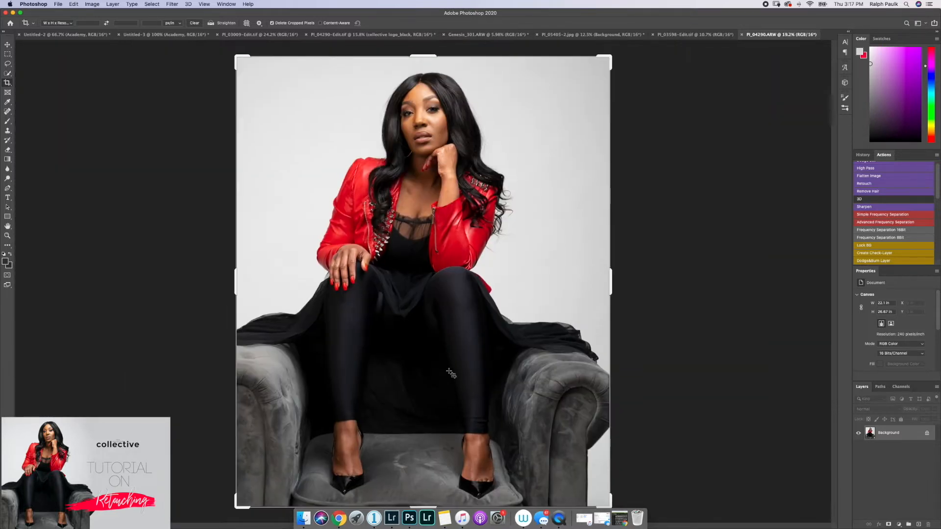
scroll(456, 408, "down", 1)
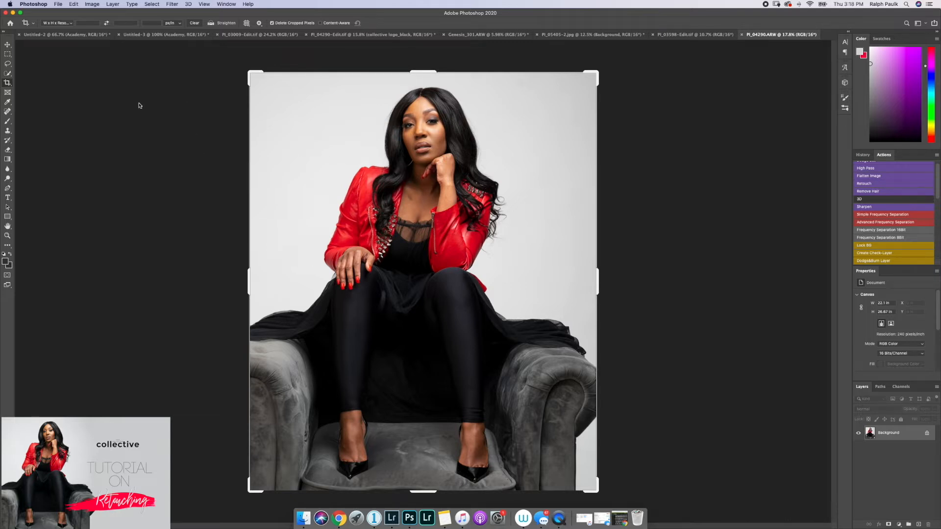
Heal the small blemishes on the bridge of the nose with the Content-Aware Spot Healing Brush
left_click(7, 111)
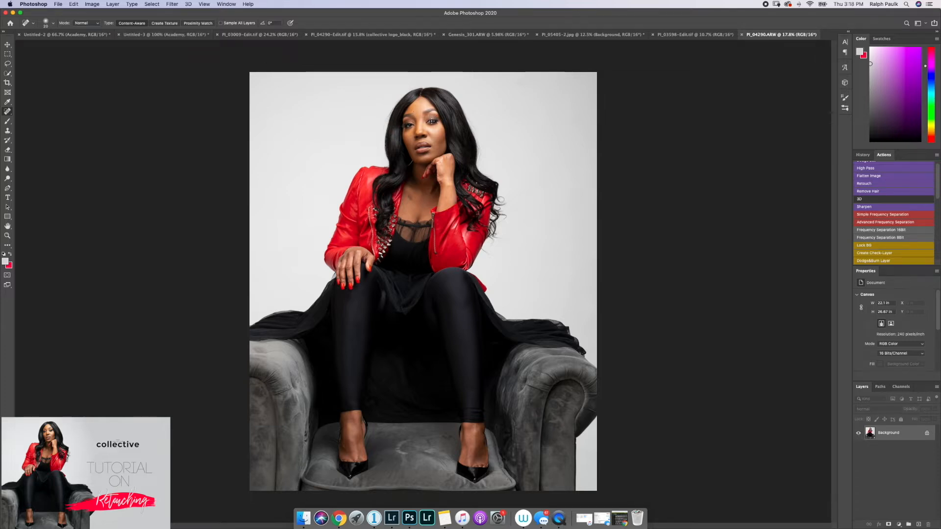
scroll(432, 120, "up", 5)
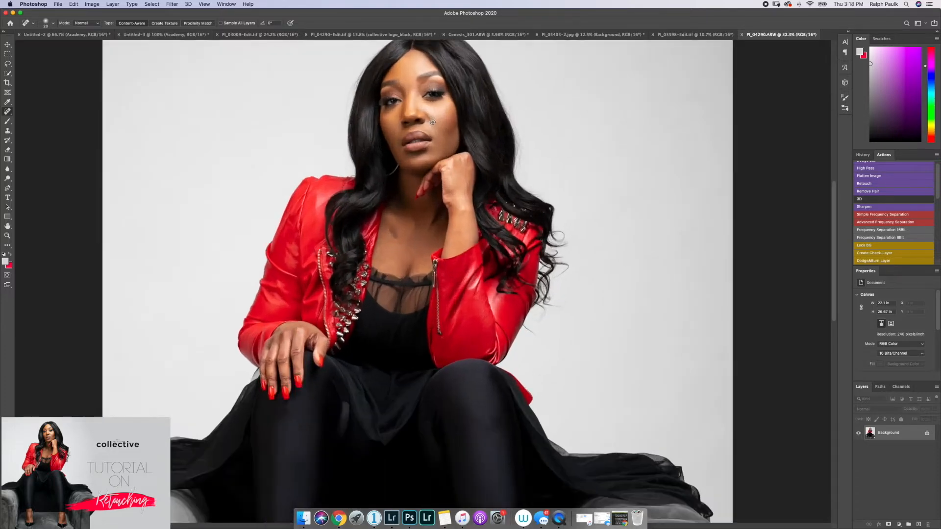
scroll(432, 122, "up", 5)
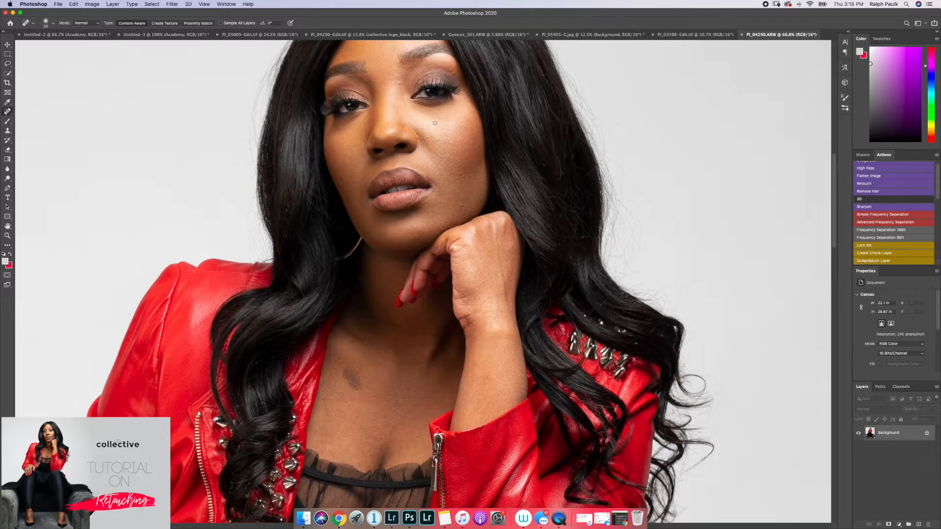
scroll(434, 123, "up", 2)
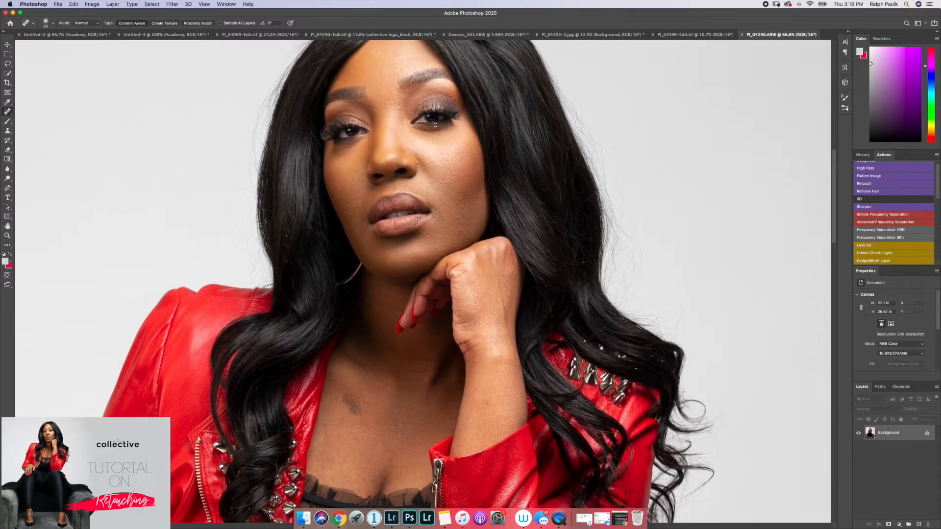
scroll(435, 125, "up", 5)
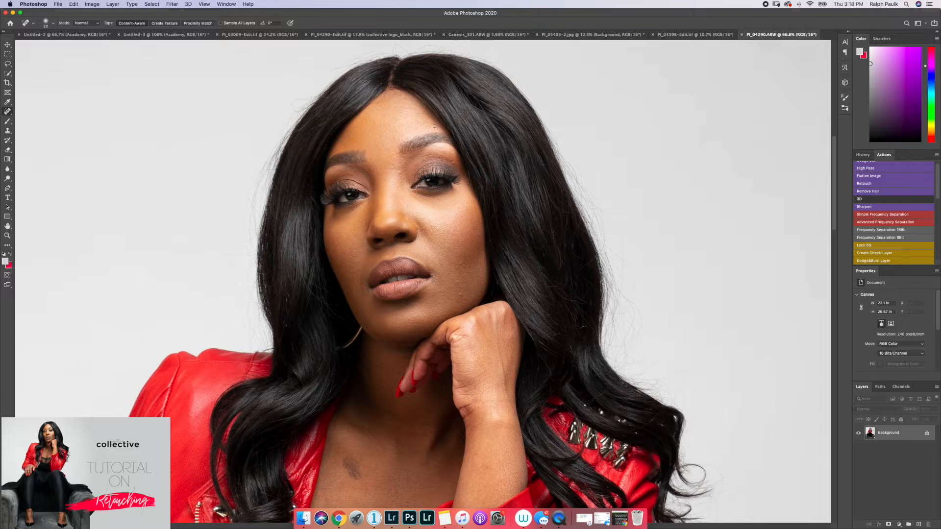
scroll(434, 126, "down", 2)
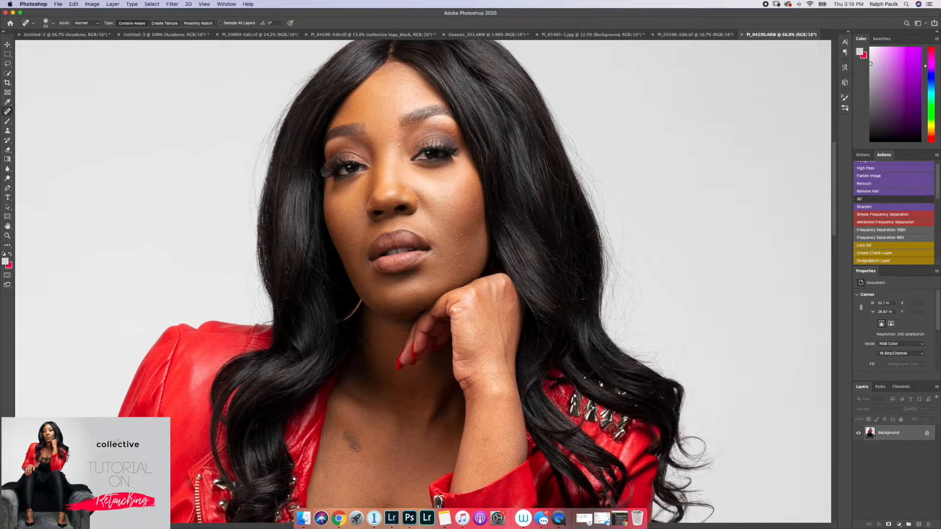
scroll(434, 126, "down", 1)
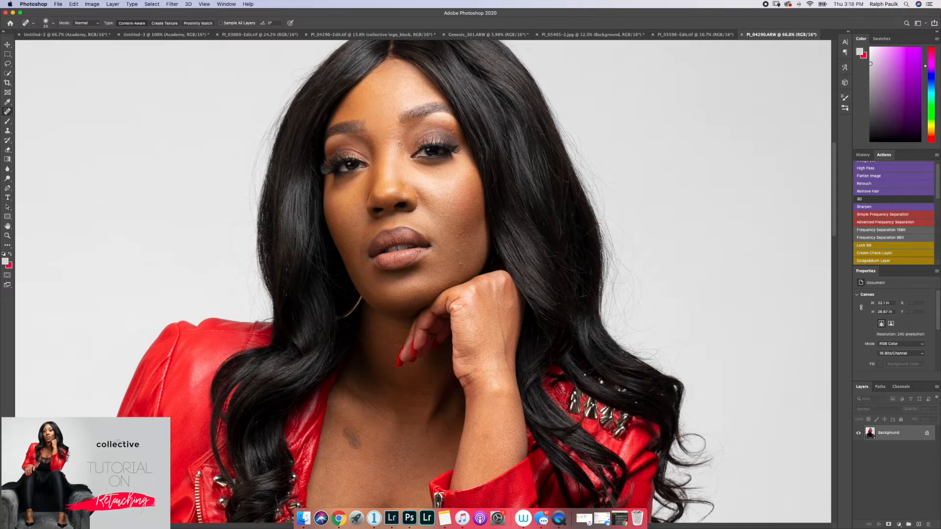
left_click(400, 144)
left_click(396, 141)
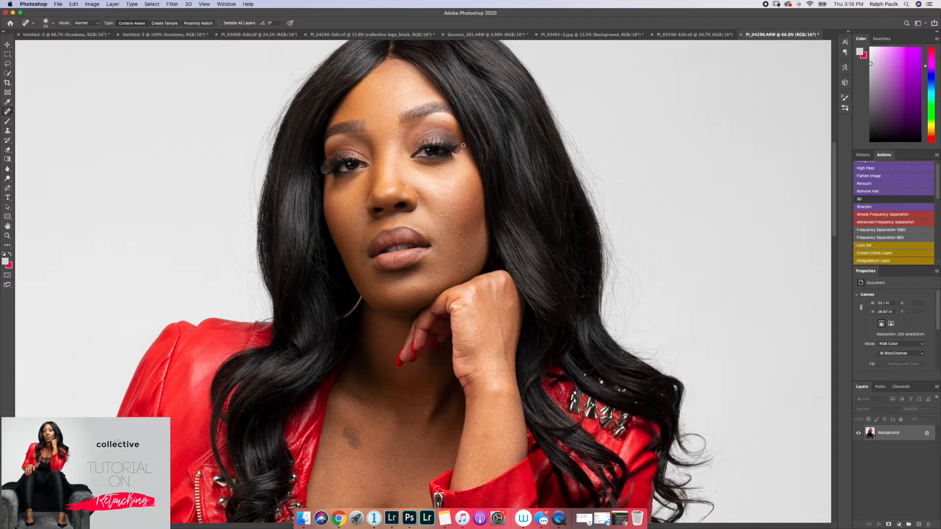
Heal the blemishes and bumps on both of the woman's cheeks
left_click(459, 264)
left_click(461, 233)
left_click(472, 205)
left_click(447, 217)
mouse_move(333, 227)
left_mouse_down()
mouse_move(366, 235)
mouse_move(346, 242)
left_mouse_up()
Heal the spots on the raised forearm and along the side of the upper chest
left_click(485, 437)
left_click(475, 425)
mouse_move(323, 435)
left_mouse_down()
mouse_move(324, 439)
mouse_move(325, 475)
left_mouse_up()
left_click_drag(327, 468, 326, 476)
Remove the dark mark on the upper chest, enlarging the healing brush to cover it
left_click_drag(349, 441, 348, 447)
key("bracketright")
key("bracketright")
key("bracketright")
key("bracketright")
key("bracketright")
key("bracketright")
left_click_drag(349, 432, 349, 434)
Heal the upper forehead along the hairline using a much smaller healing brush
key("bracketleft")
key("bracketleft")
key("bracketleft")
key("bracketleft")
scroll(412, 93, "up", 2)
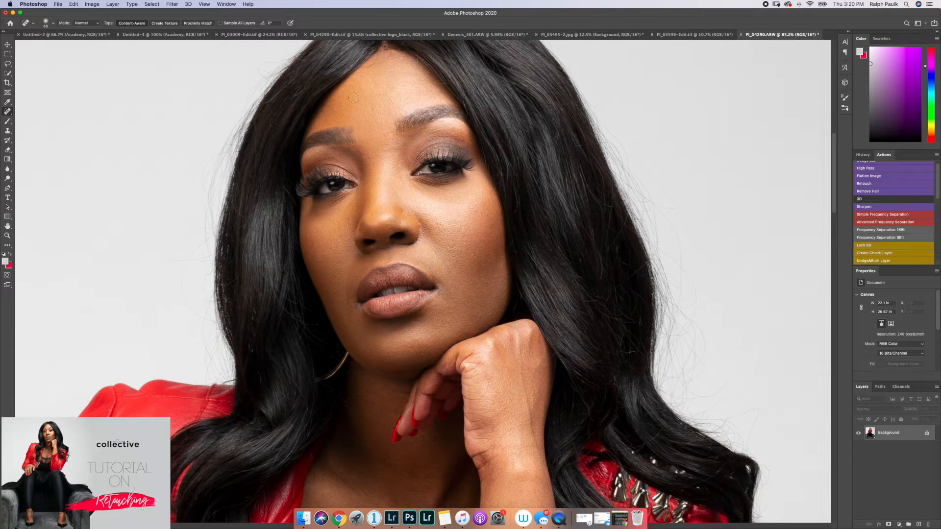
key("bracketleft")
key("bracketleft")
key("bracketleft")
key("bracketleft")
left_click_drag(363, 66, 390, 51)
left_click_drag(372, 64, 391, 59)
Heal the small blemish on the foot just above the shoe opening
scroll(476, 108, "down", 5)
scroll(466, 139, "down", 15)
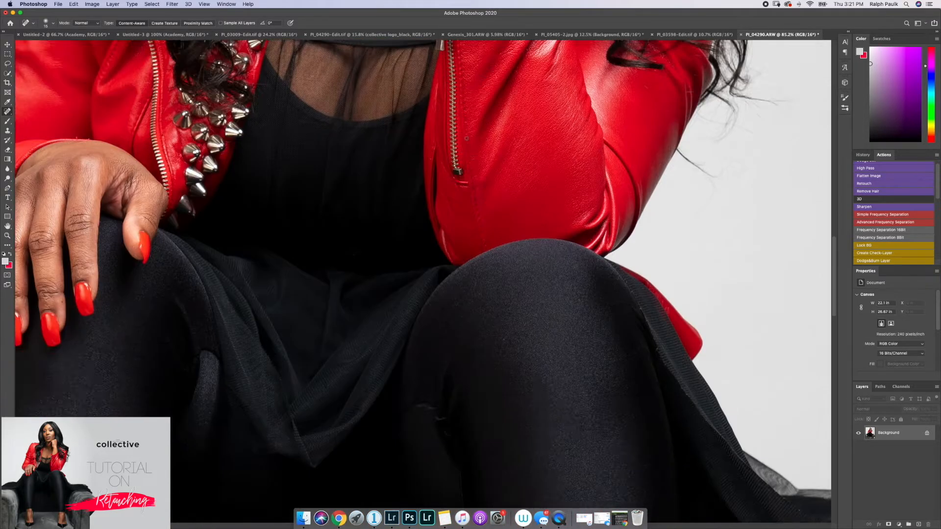
scroll(466, 138, "down", 20)
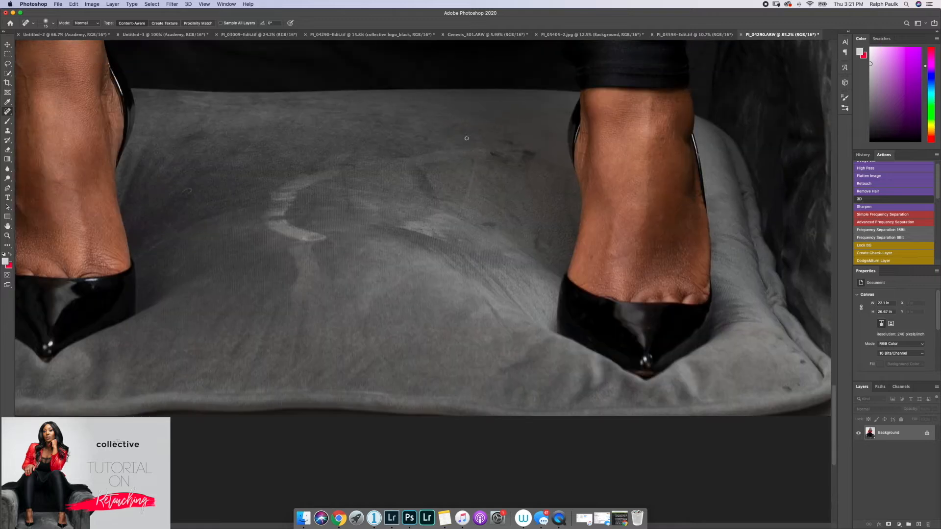
left_click_drag(593, 258, 592, 258)
Heal the dark spots at the seat cushion's front corner and the dark marks beside the ankle
scroll(372, 208, "down", 3)
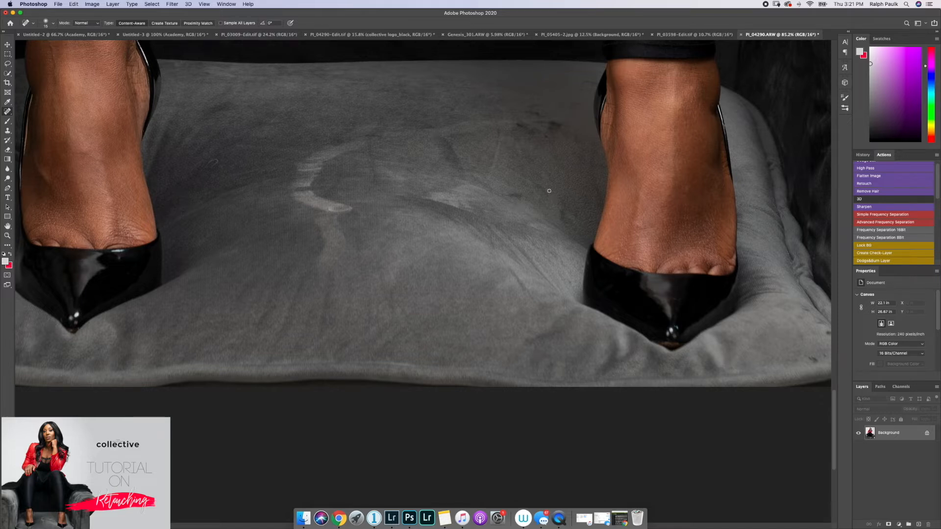
scroll(549, 190, "left", 2)
scroll(549, 191, "right", 6)
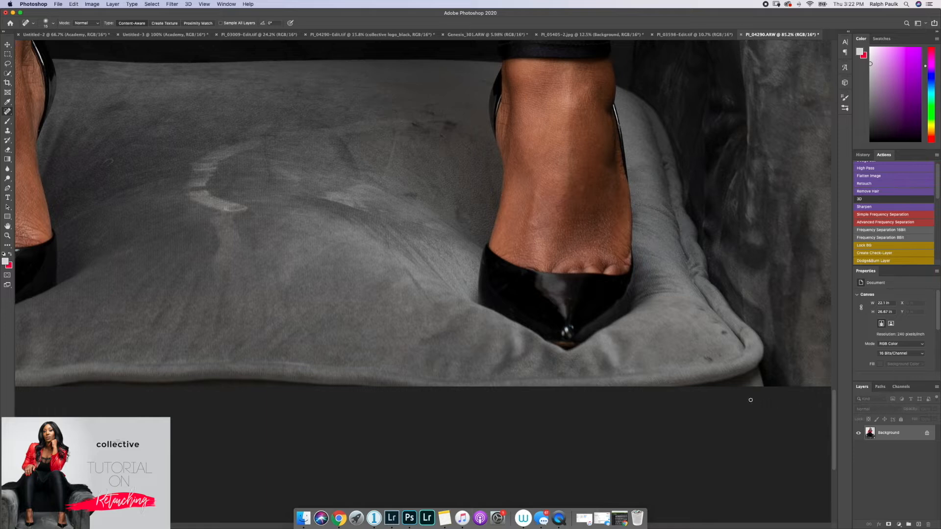
key("bracketright")
mouse_move(693, 356)
left_mouse_down()
mouse_move(719, 356)
mouse_move(715, 319)
left_mouse_up()
left_click_drag(705, 314, 703, 311)
mouse_move(414, 126)
left_mouse_down()
mouse_move(450, 131)
mouse_move(446, 137)
mouse_move(448, 117)
left_mouse_up()
Review the healed portrait, checking the face, chest and jacket for remaining blemishes
scroll(465, 59, "down", 1)
scroll(462, 122, "down", 10)
scroll(461, 129, "up", 6)
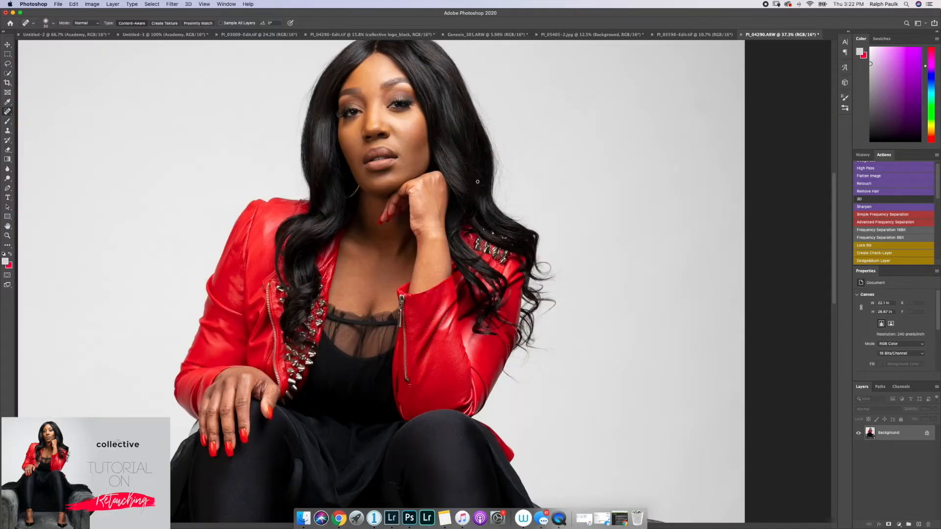
scroll(466, 211, "down", 1)
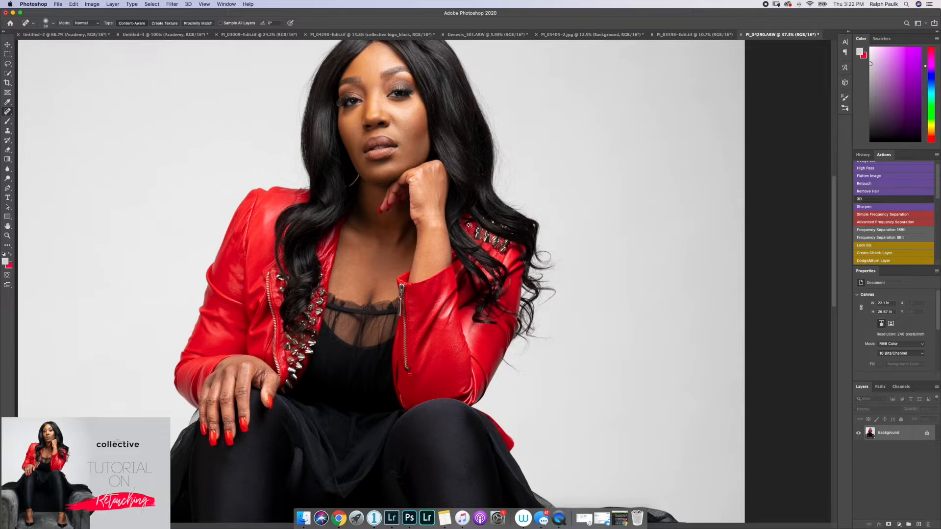
scroll(467, 218, "left", 3)
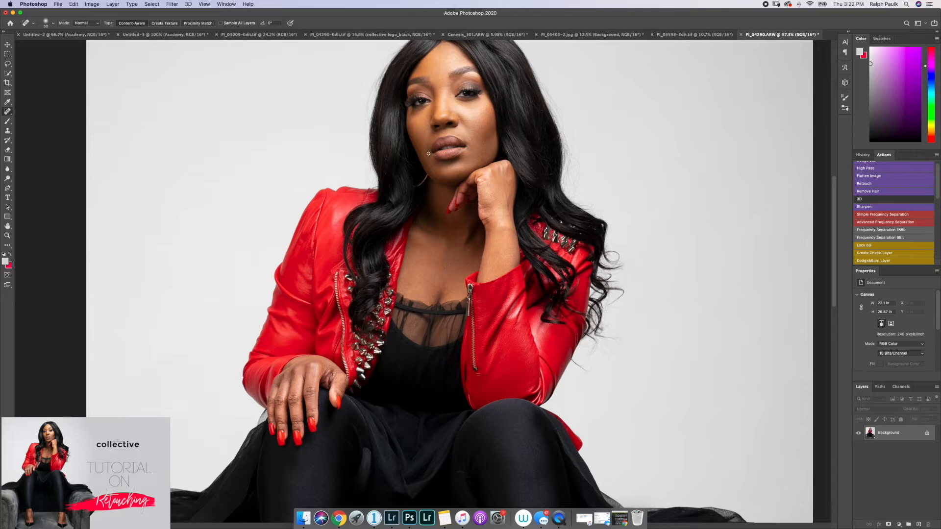
scroll(425, 147, "up", 2)
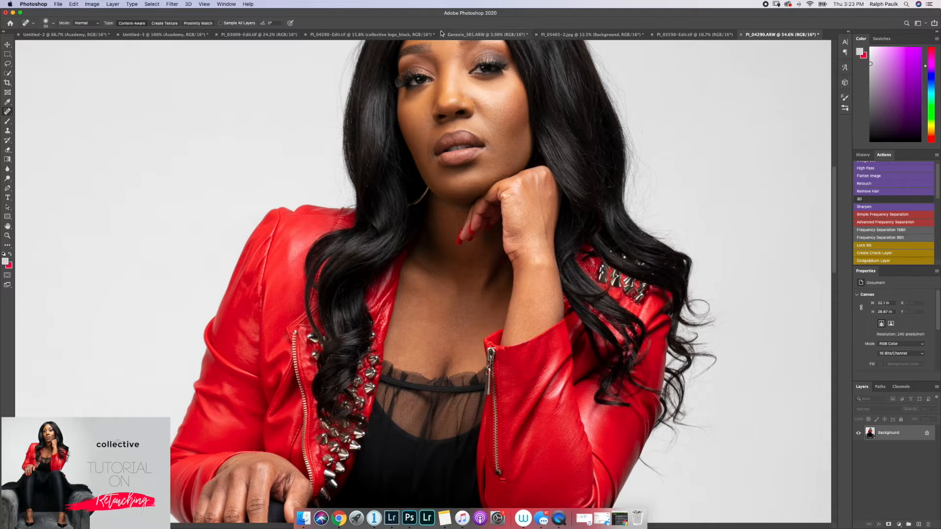
scroll(448, 133, "up", 2)
scroll(512, 139, "down", 3)
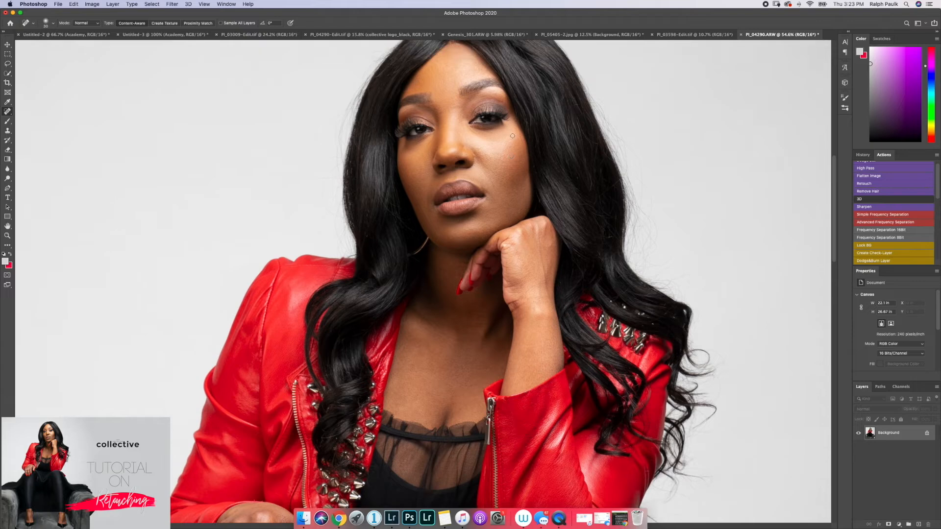
Run the High Pass action to add a Vivid Light layer with a black mask above the background
scroll(512, 141, "down", 3)
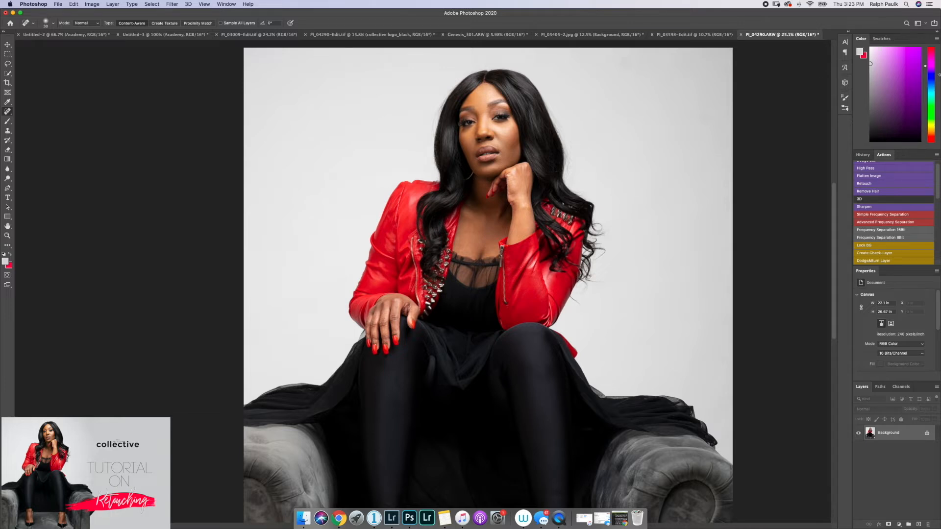
scroll(876, 185, "up", 1)
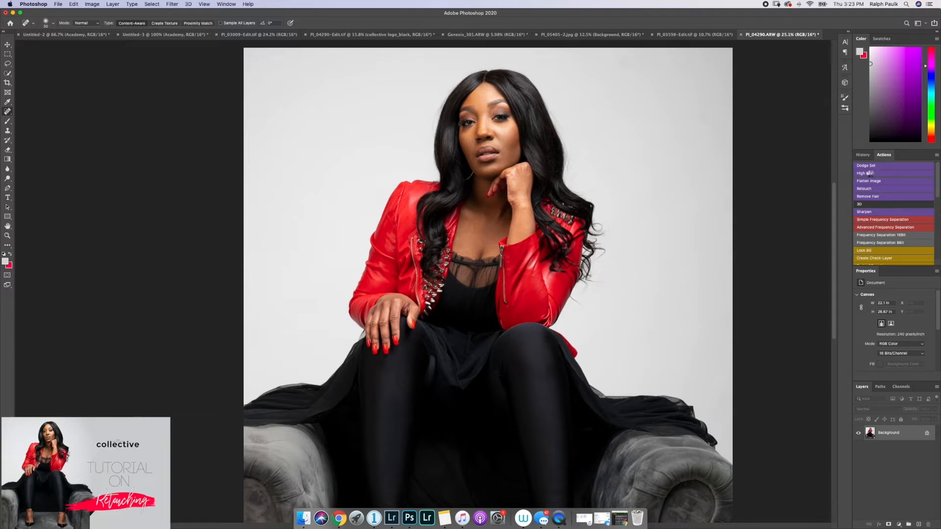
left_click(870, 175)
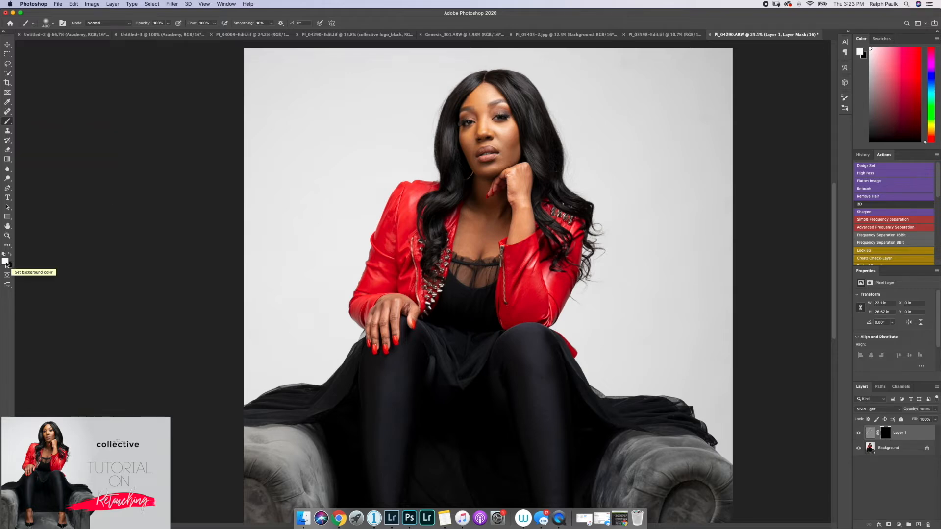
Paint white over the facial skin on the high-pass layer's mask with a reduced brush to smooth the face
scroll(421, 288, "up", 5)
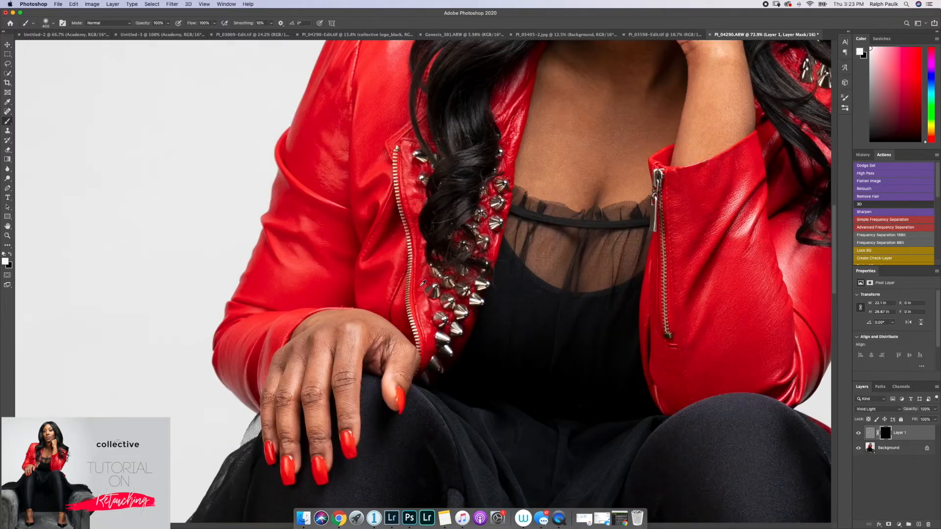
scroll(446, 285, "up", 12)
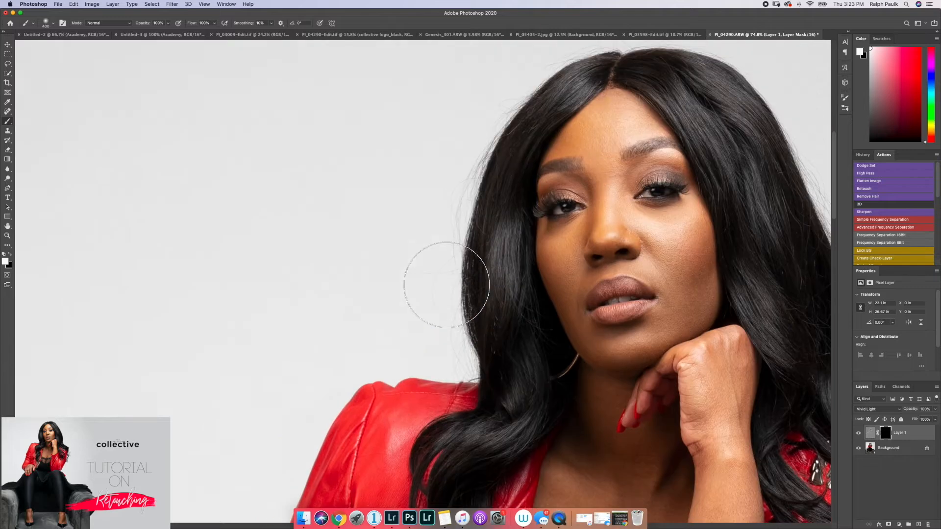
scroll(493, 250, "down", 3)
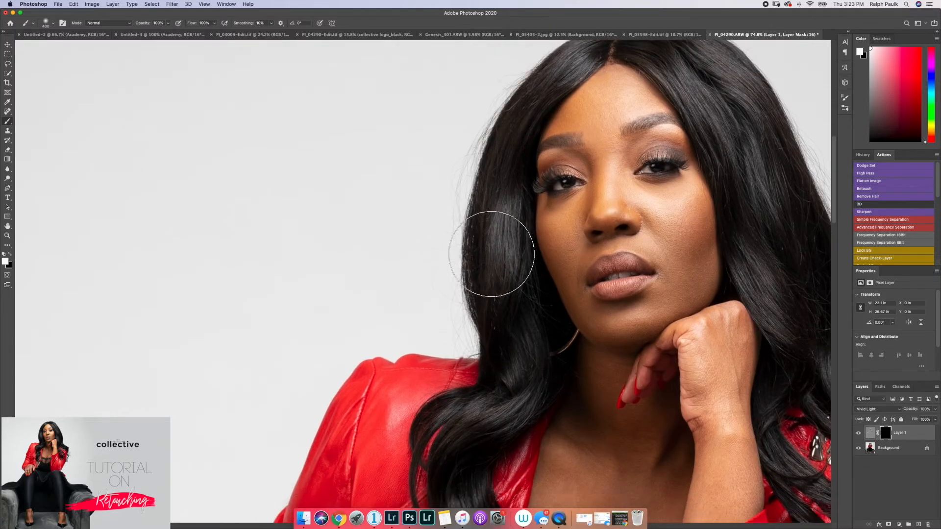
scroll(491, 254, "down", 2)
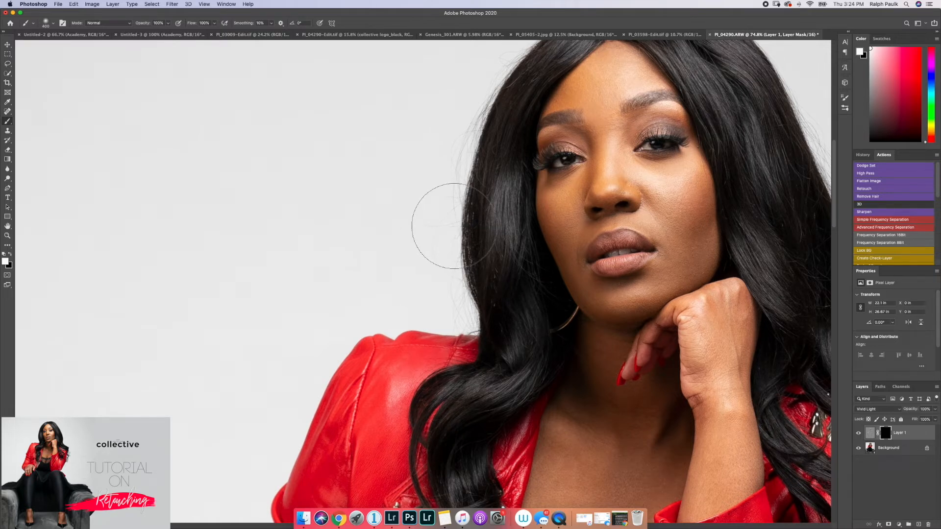
key("bracketleft")
key("bracketleft")
key("bracketleft")
key("bracketleft")
key("bracketleft")
key("bracketleft")
key("bracketleft")
key("bracketleft")
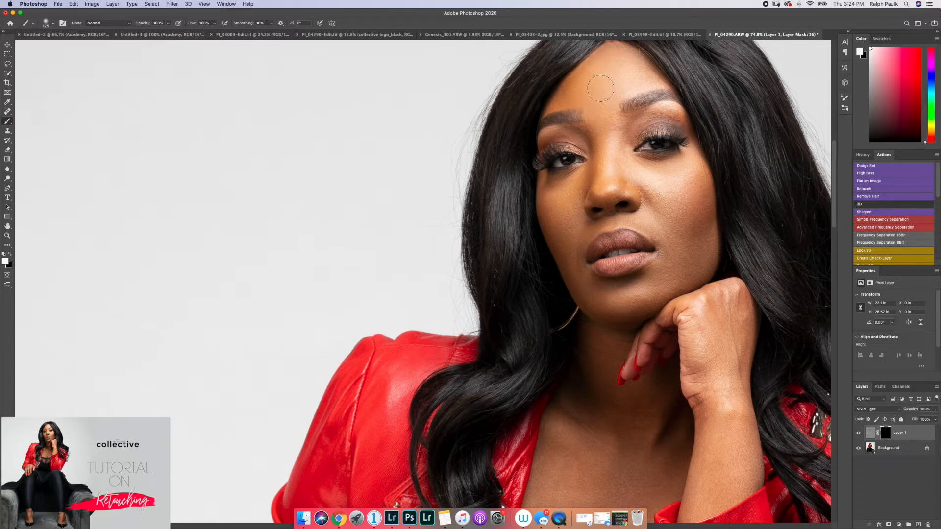
key("bracketleft")
key("bracketleft")
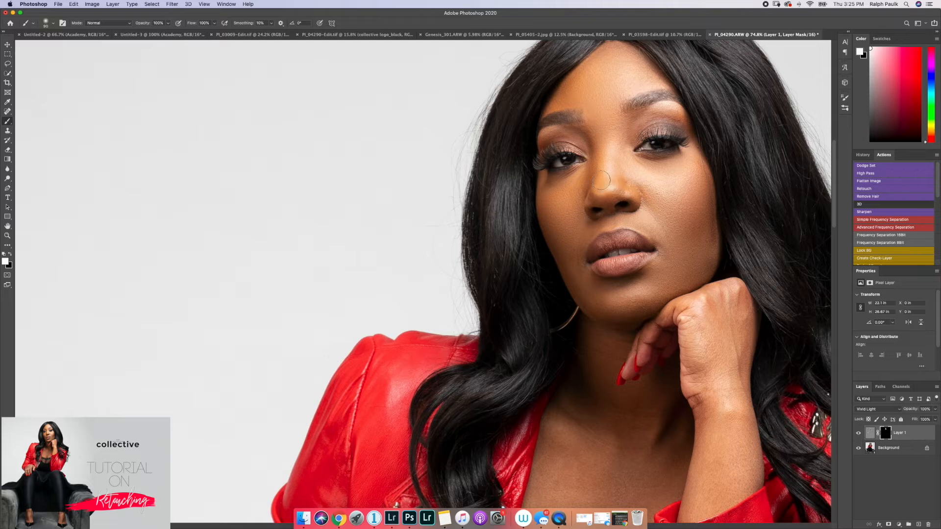
Continue painting the high-pass skin smoothing onto the raised hand and wrist with a smaller brush
scroll(557, 420, "down", 4)
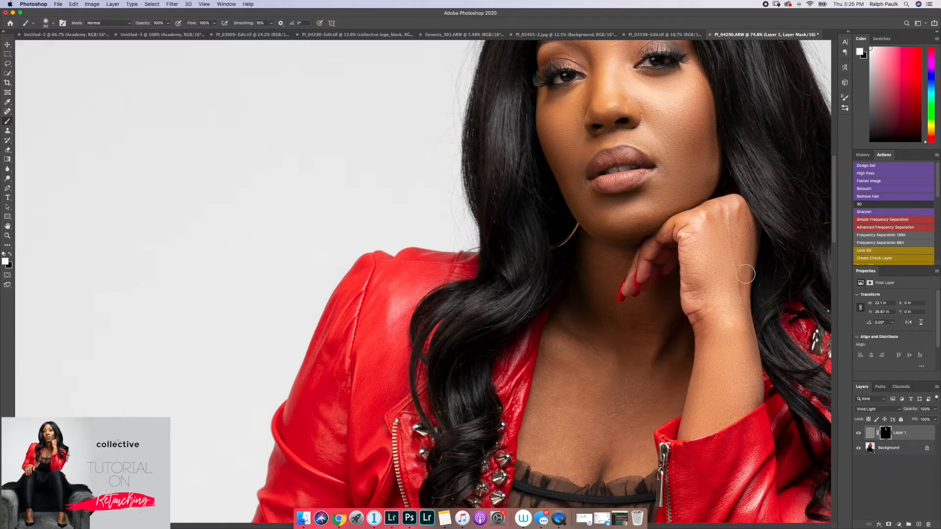
key("bracketleft")
key("bracketleft")
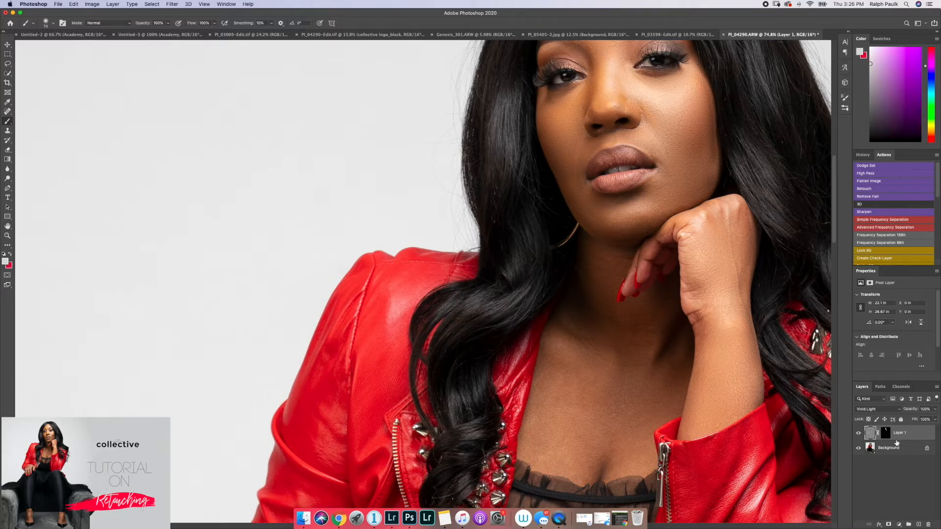
Select the high-pass layer's mask and lower the layer's opacity to about 56%
left_click(886, 434)
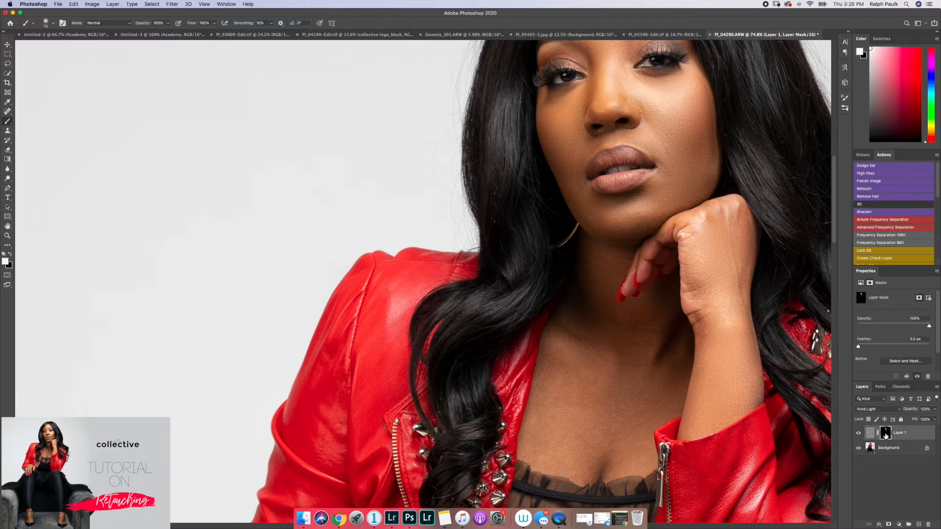
left_click(936, 410)
left_click_drag(935, 419, 922, 420)
left_click_drag(922, 420, 920, 420)
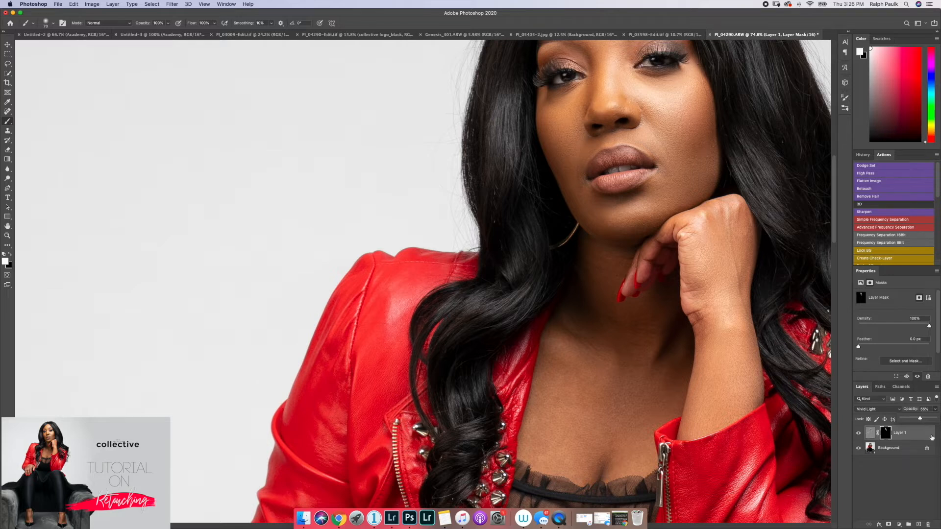
Paint white on the high-pass layer's mask over both feet with a 100-pixel brush to smooth their skin
key("bracketright")
key("bracketright")
key("bracketright")
key("bracketright")
key("bracketright")
key("bracketright")
key("bracketright")
key("bracketleft")
key("bracketleft")
key("bracketleft")
key("bracketleft")
scroll(662, 317, "down", 15)
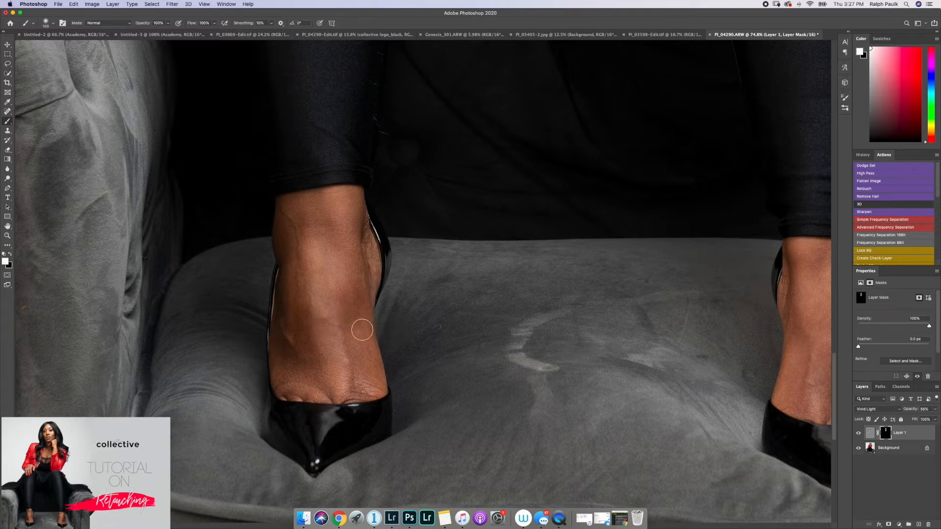
mouse_move(346, 292)
left_mouse_down()
mouse_move(337, 237)
mouse_move(345, 230)
mouse_move(343, 243)
mouse_move(307, 211)
mouse_move(329, 369)
mouse_move(325, 339)
mouse_move(303, 373)
mouse_move(290, 354)
mouse_move(300, 291)
mouse_move(309, 268)
mouse_move(333, 258)
mouse_move(350, 230)
mouse_move(357, 283)
left_mouse_up()
scroll(357, 283, "right", 5)
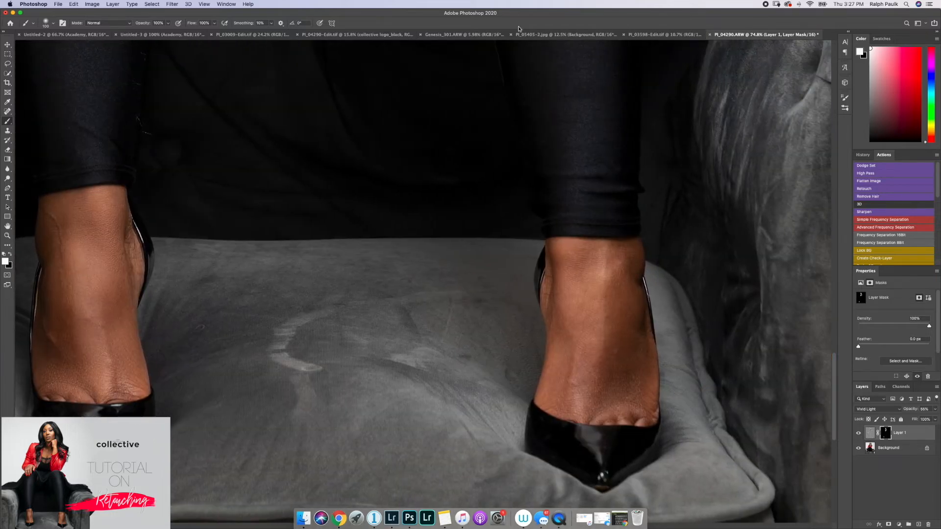
mouse_move(635, 389)
left_mouse_down()
mouse_move(618, 365)
mouse_move(591, 385)
mouse_move(584, 268)
mouse_move(551, 381)
mouse_move(572, 405)
mouse_move(590, 394)
mouse_move(632, 396)
mouse_move(615, 374)
left_mouse_up()
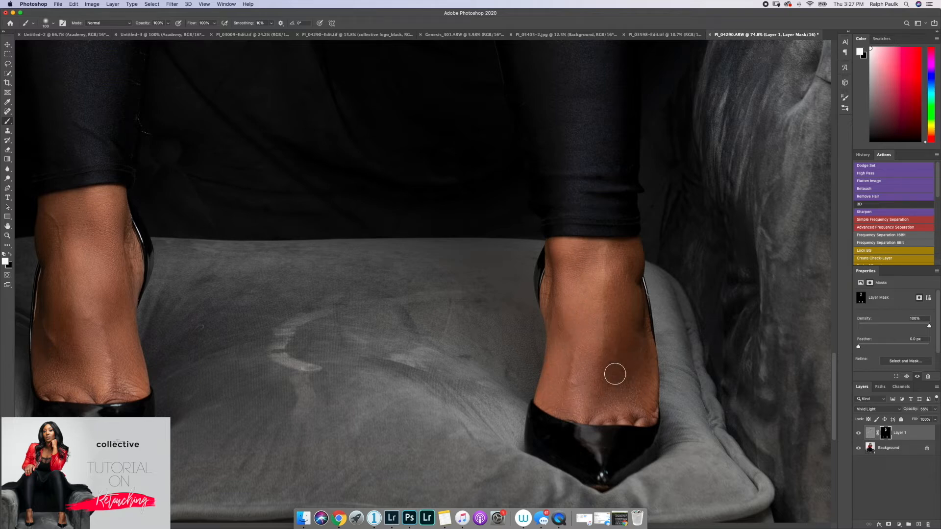
Recheck the high-pass layer's opacity against the whole portrait and merge it with the Flatten Image action
scroll(615, 264, "down", 10)
scroll(616, 263, "up", 3)
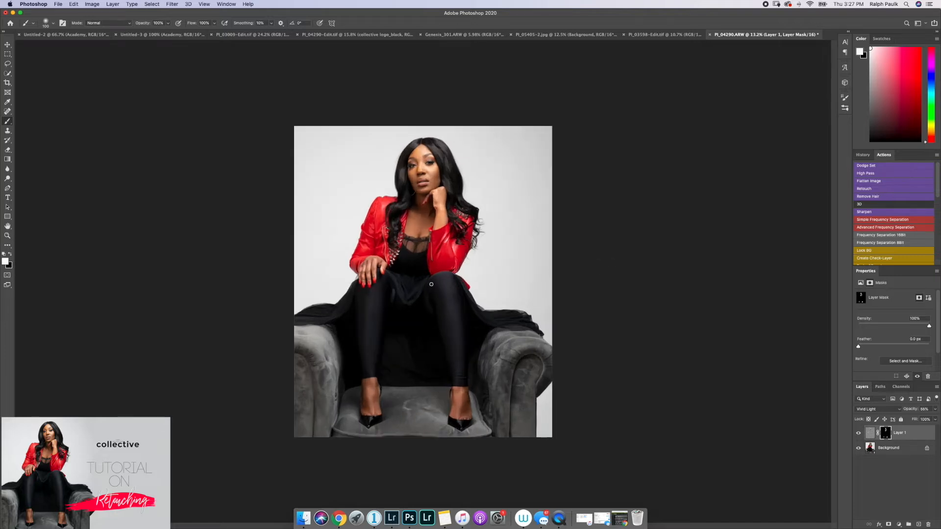
scroll(432, 284, "down", 1)
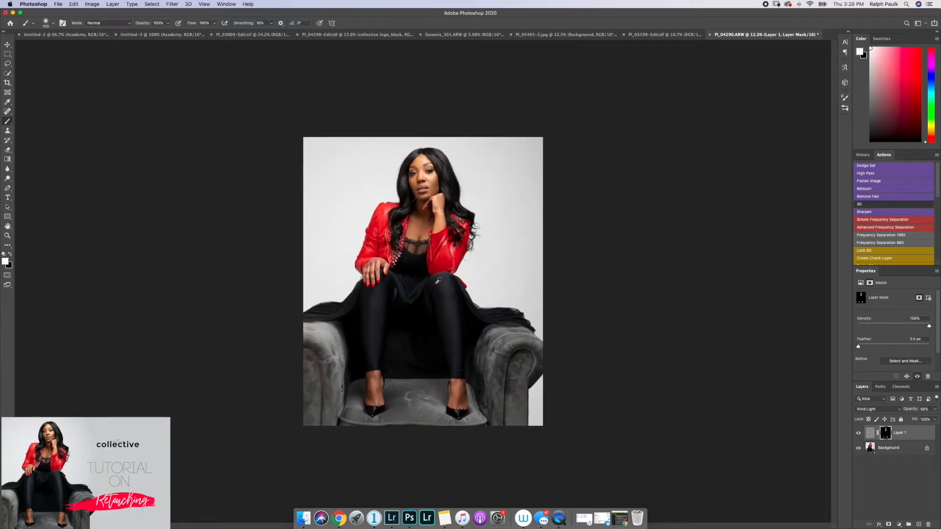
scroll(436, 280, "down", 1)
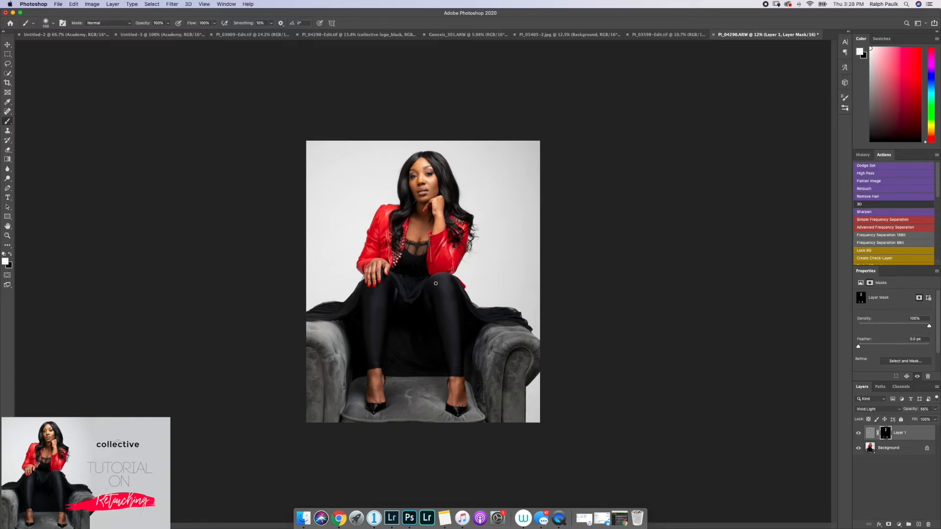
left_click(934, 410)
left_click_drag(920, 419, 920, 419)
left_click(872, 182)
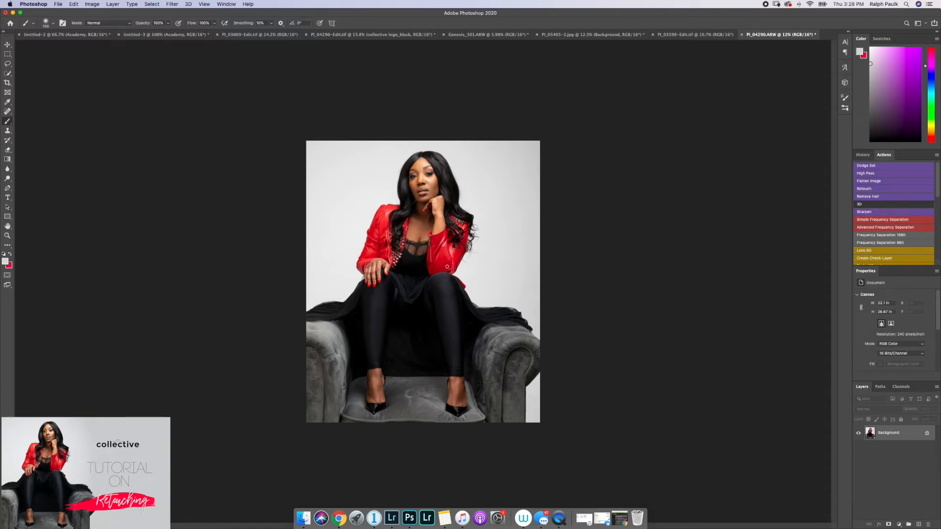
Run the Dodge Set action to add two Soft Light Dodge&Burn layers above the background
scroll(427, 194, "up", 3)
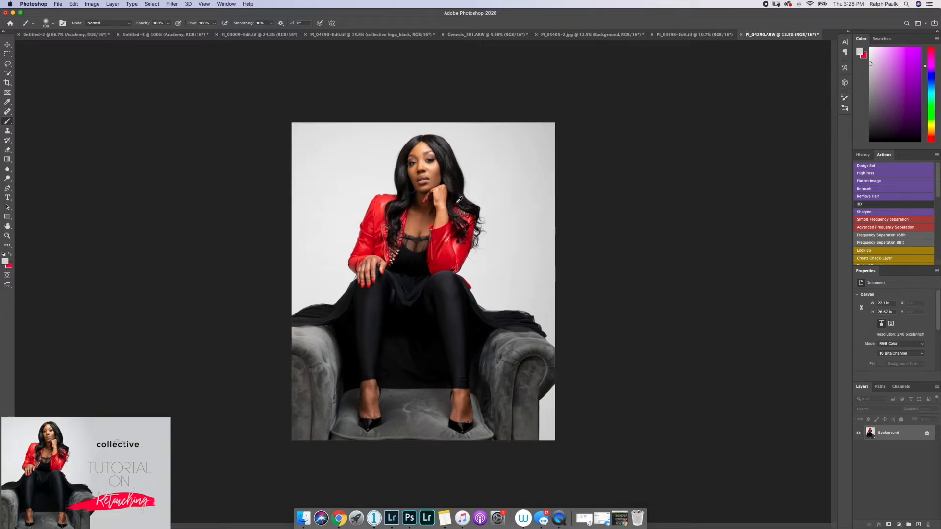
scroll(412, 201, "up", 3)
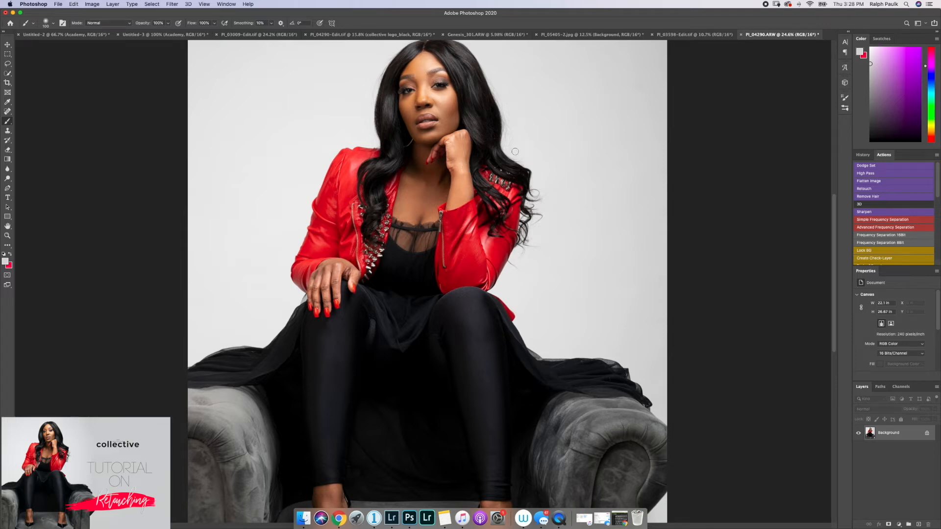
left_click(866, 167)
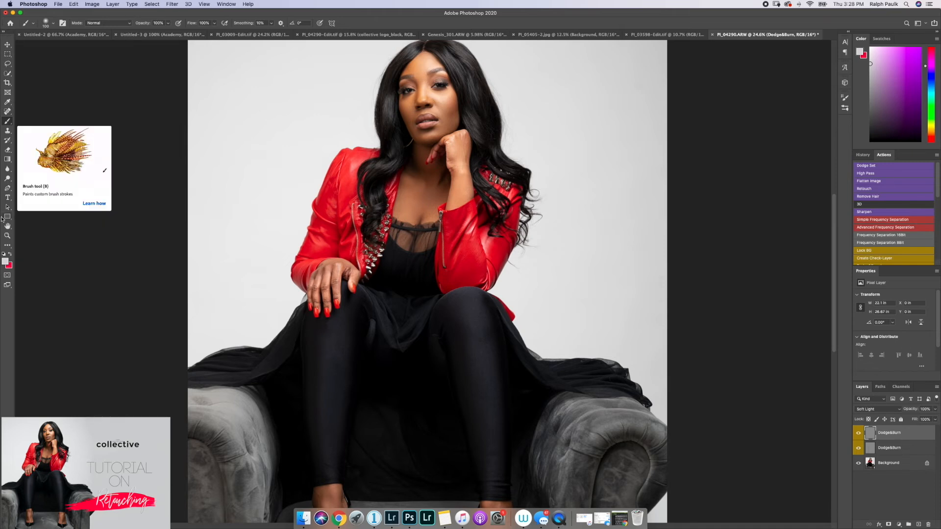
Brighten the facial highlights on the upper Dodge&Burn layer using the Dodge tool with a small brush
left_click(8, 182)
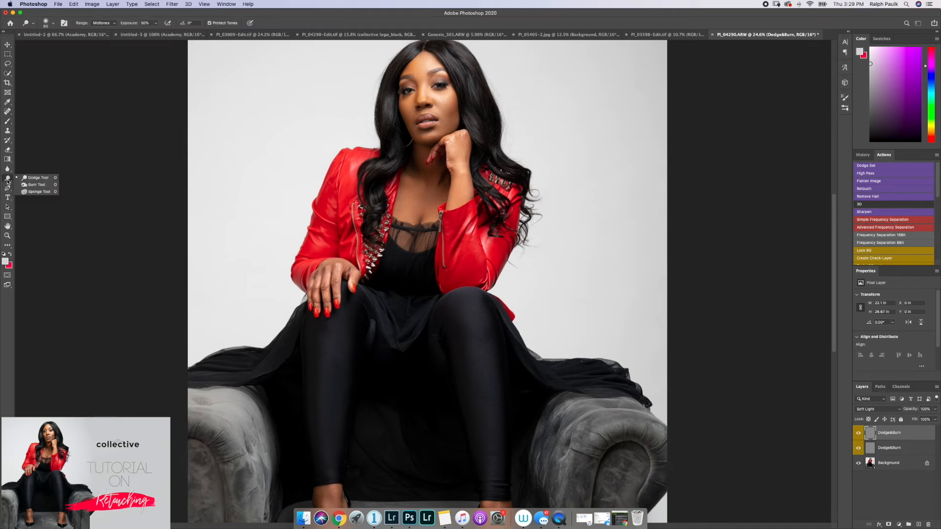
left_click(35, 179)
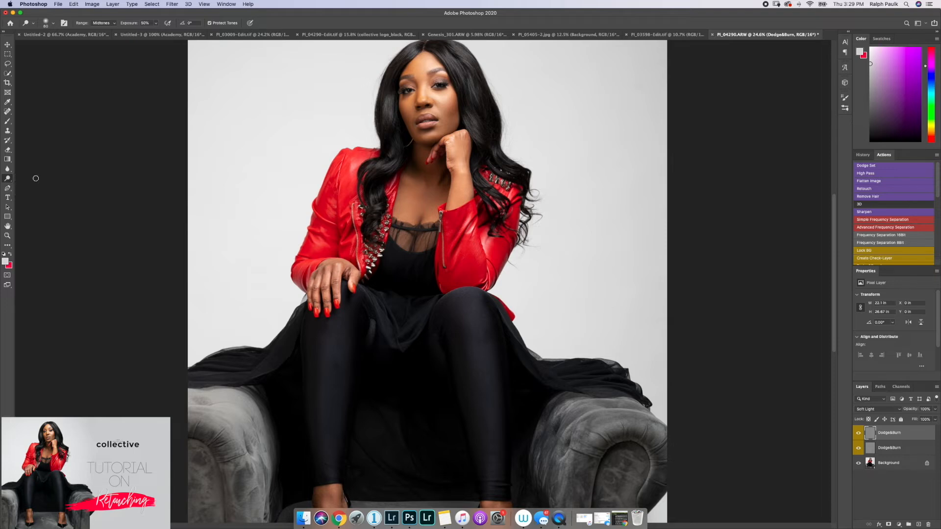
scroll(528, 274, "up", 1)
scroll(528, 274, "up", 4)
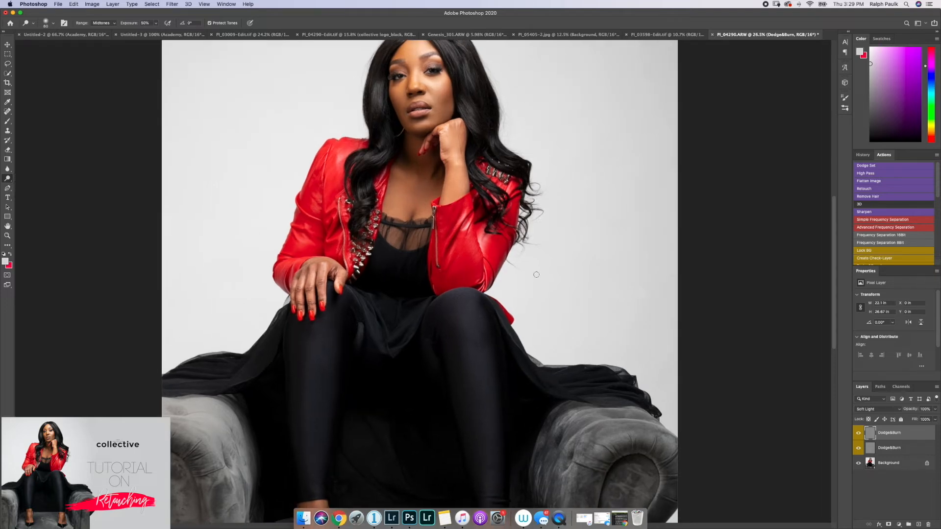
scroll(465, 178, "up", 1)
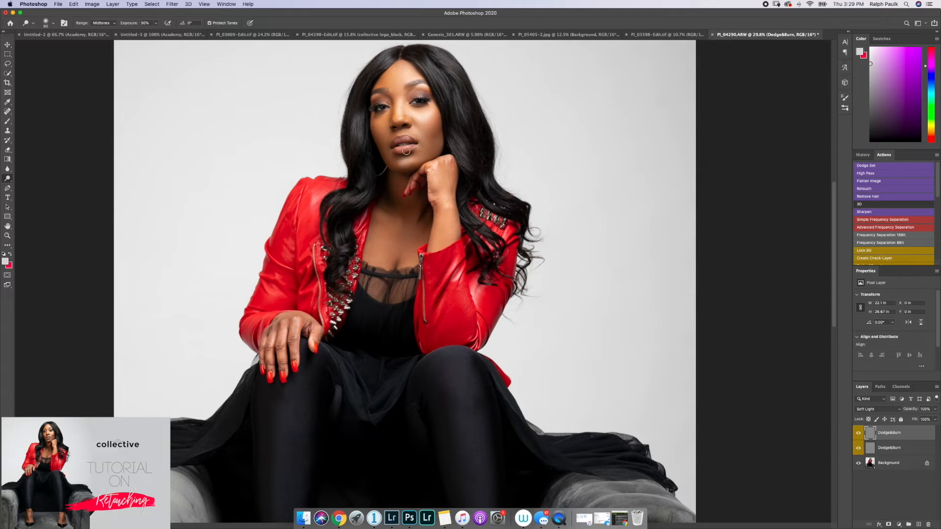
key("bracketleft")
key("bracketleft")
scroll(435, 116, "down", 3)
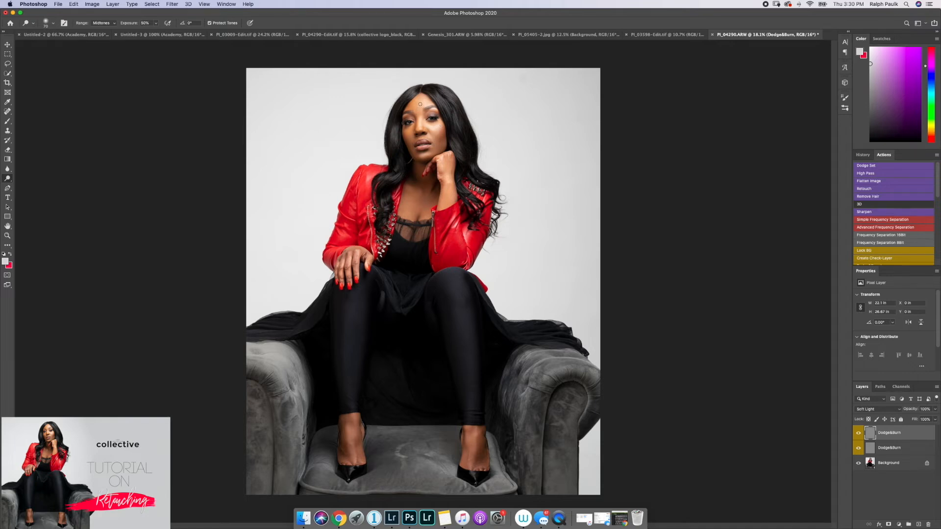
Dodge the highlights along both black-legging legs on the upper Dodge&Burn layer, using larger brushes of about 200 to 400 pixels
key("bracketright")
key("bracketright")
key("bracketright")
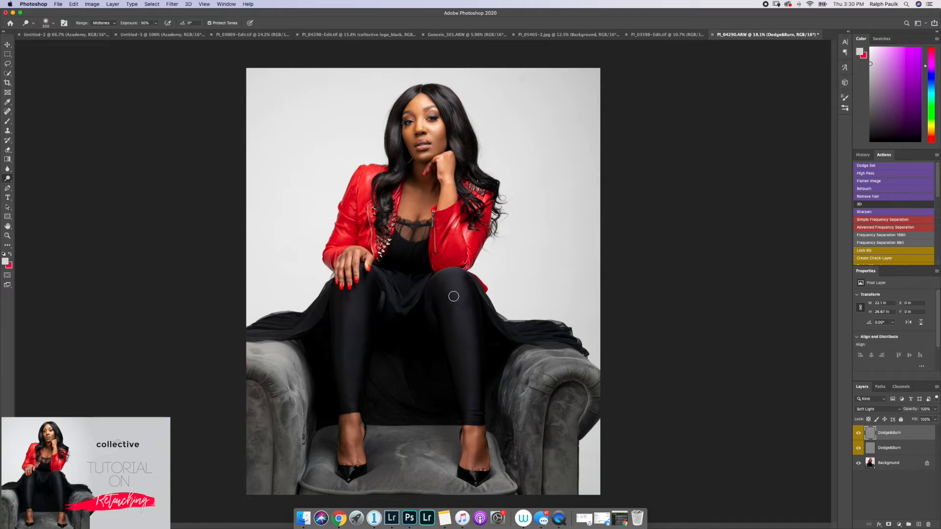
key("bracketright")
key("bracketright")
key("bracketright")
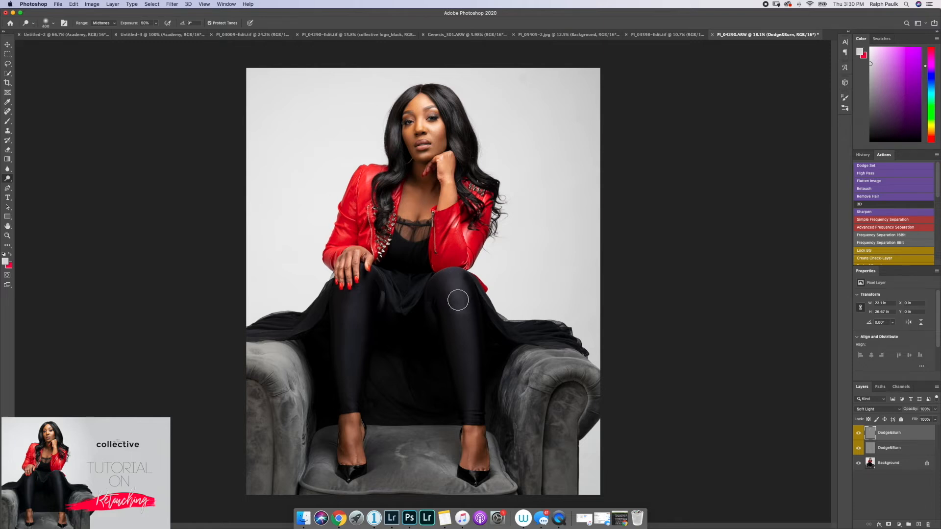
key("bracketleft")
key("bracketleft")
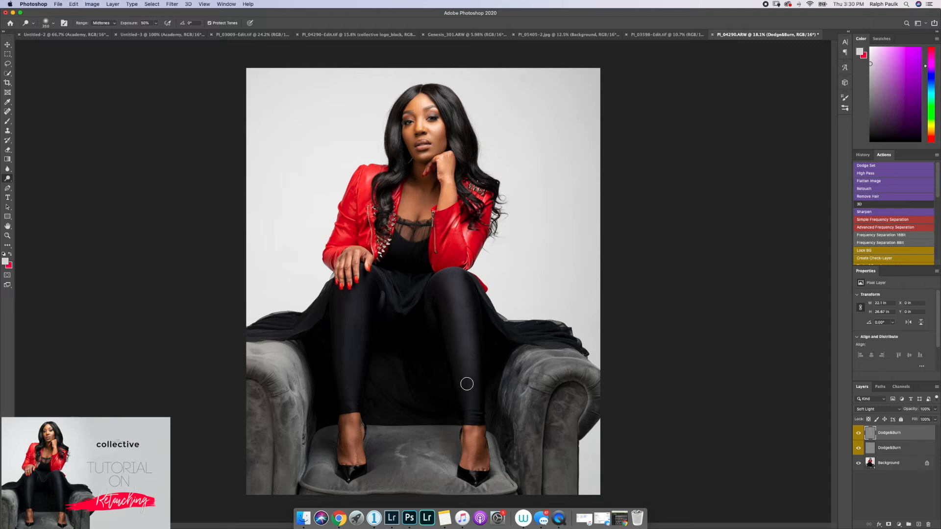
key("bracketright")
key("bracketleft")
key("bracketleft")
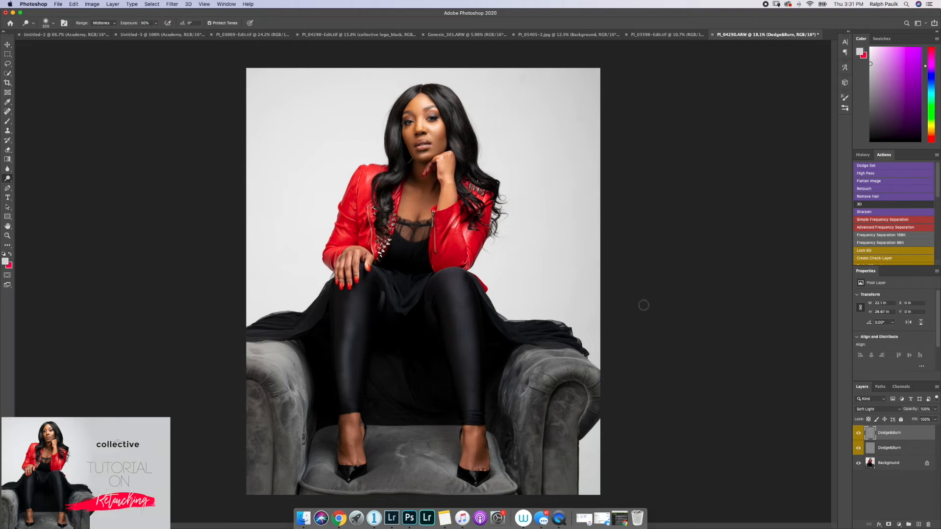
Lower the upper Dodge&Burn layer's opacity to 62%
left_click(935, 409)
left_click(924, 420)
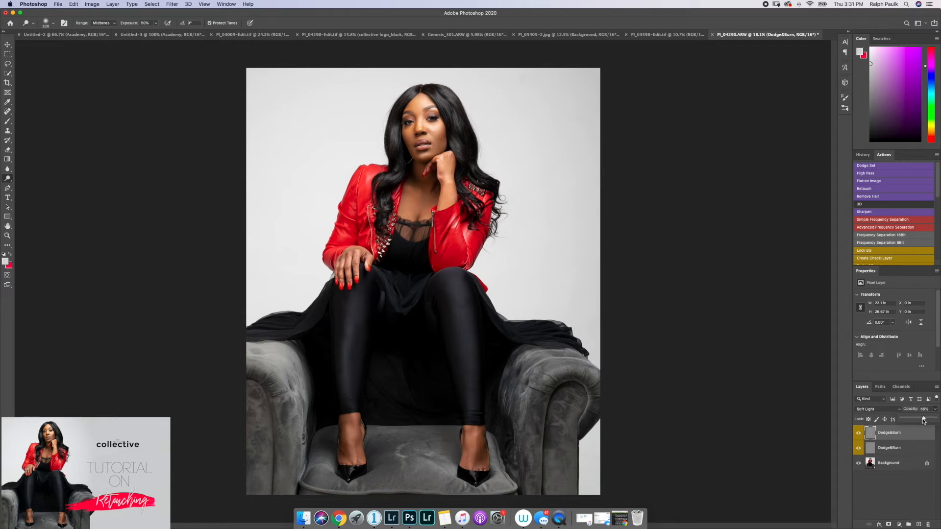
left_click_drag(923, 421, 923, 421)
Select the lower Dodge&Burn layer and darken the portrait's shadow areas using the Burn tool with an enlarged brush
scroll(533, 304, "down", 2)
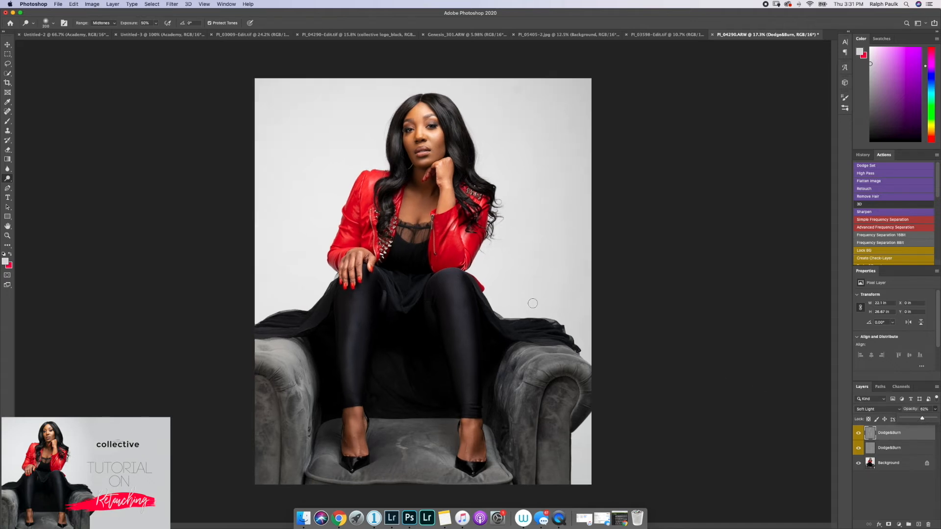
scroll(562, 315, "down", 1)
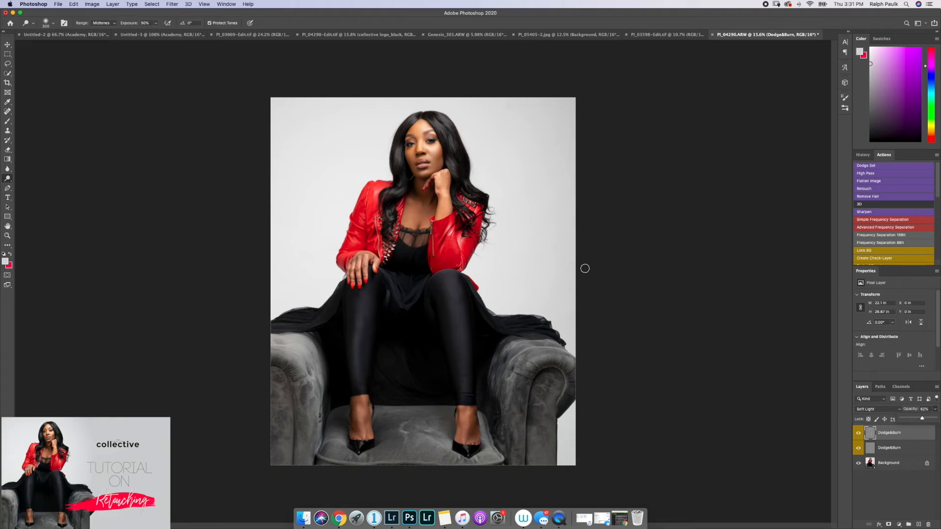
left_click(897, 451)
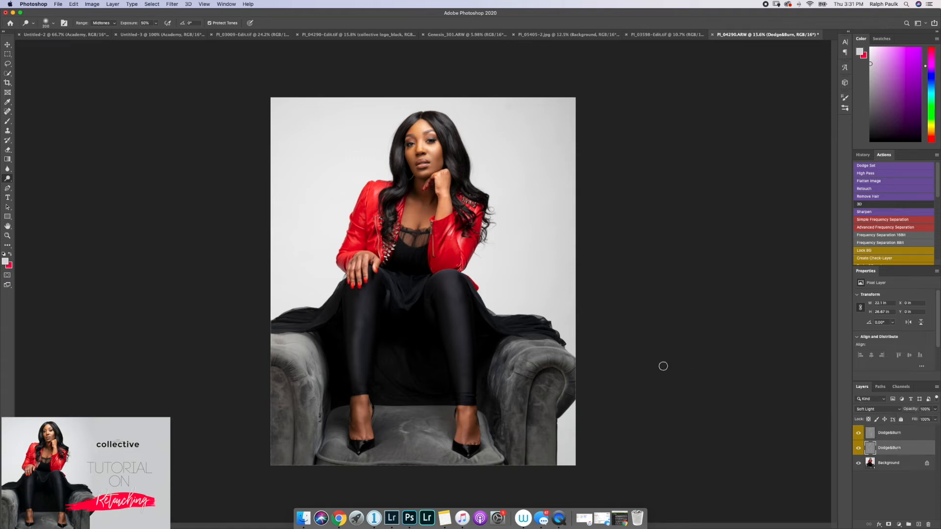
right_click(12, 180)
left_click(30, 183)
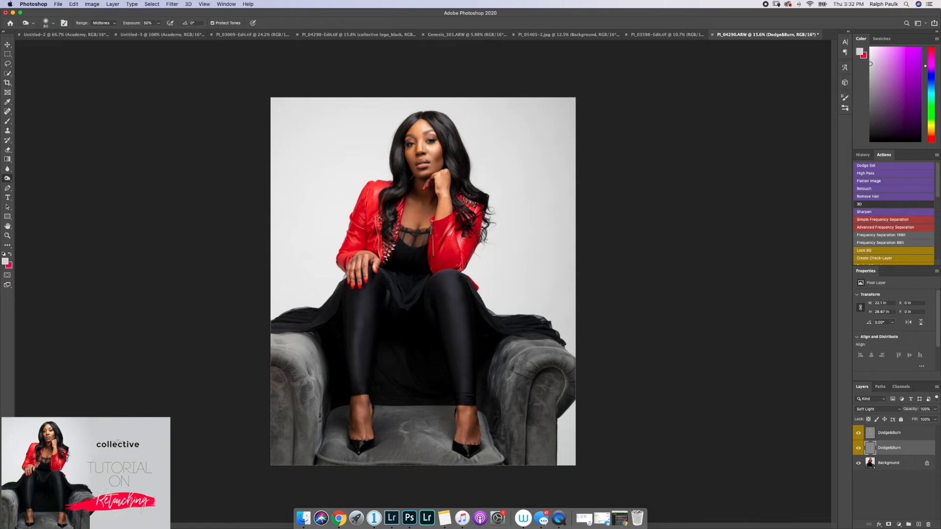
key("bracketright")
key("bracketright")
key("bracketright")
key("bracketright")
key("bracketright")
Reduce the lower Dodge&Burn layer's opacity and merge all layers with the Flatten Image action
left_click(934, 409)
left_click_drag(929, 418, 929, 420)
left_click_drag(925, 420, 922, 420)
left_click(875, 181)
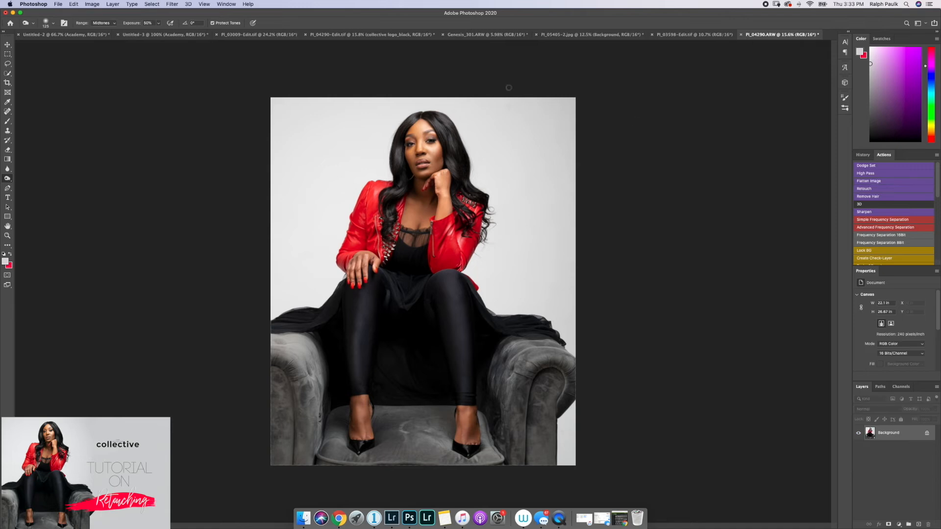
Open the Liquify filter and set the face's Eye Distance to -35
left_click(171, 5)
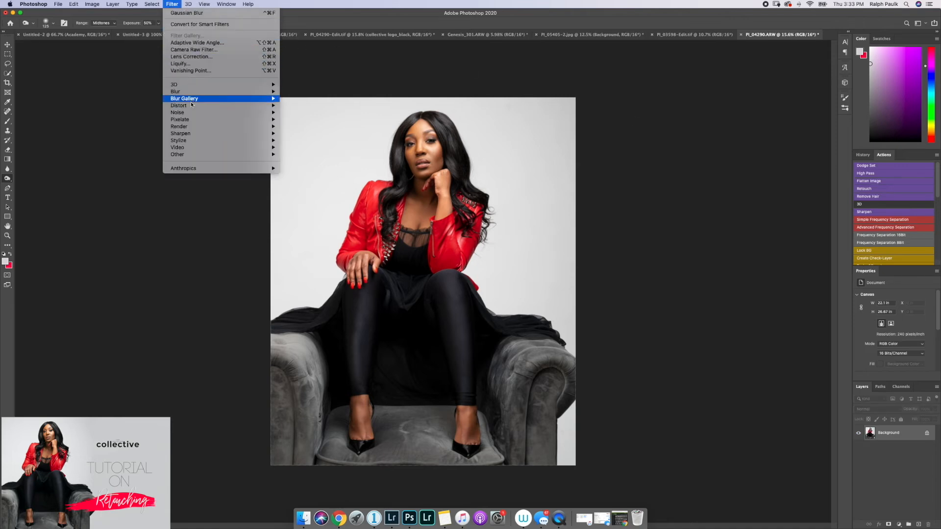
left_click(188, 65)
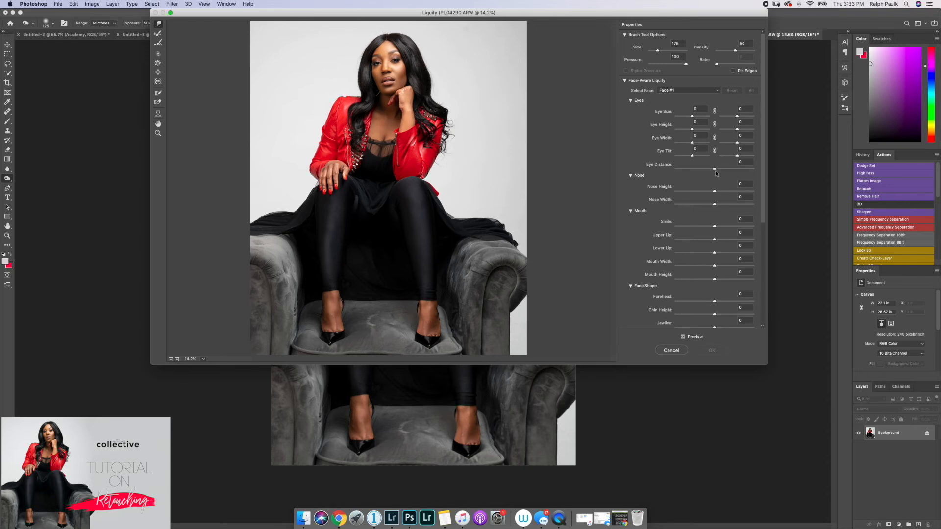
left_click_drag(715, 169, 701, 170)
Reshape the outer edge of the hair beside the face with a 500-pixel Liquify brush, and apply the filter
scroll(387, 48, "up", 2)
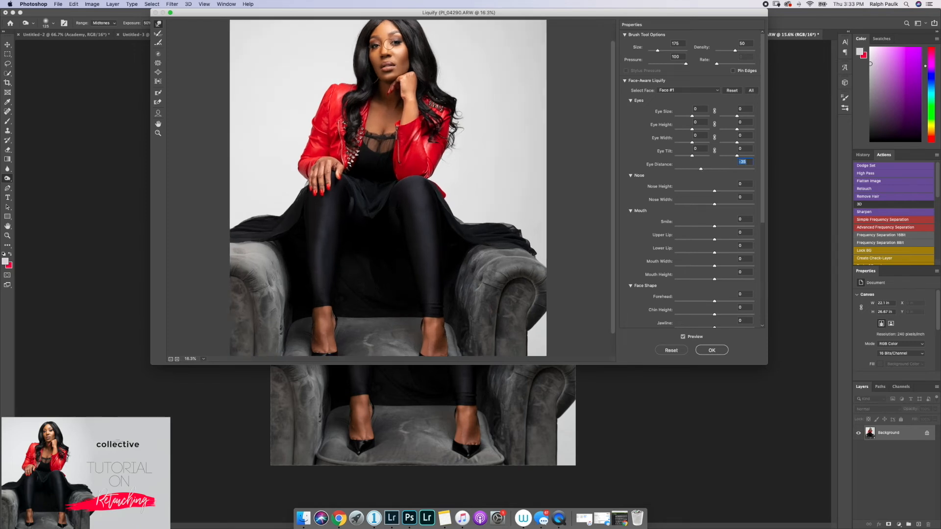
scroll(390, 50, "up", 2)
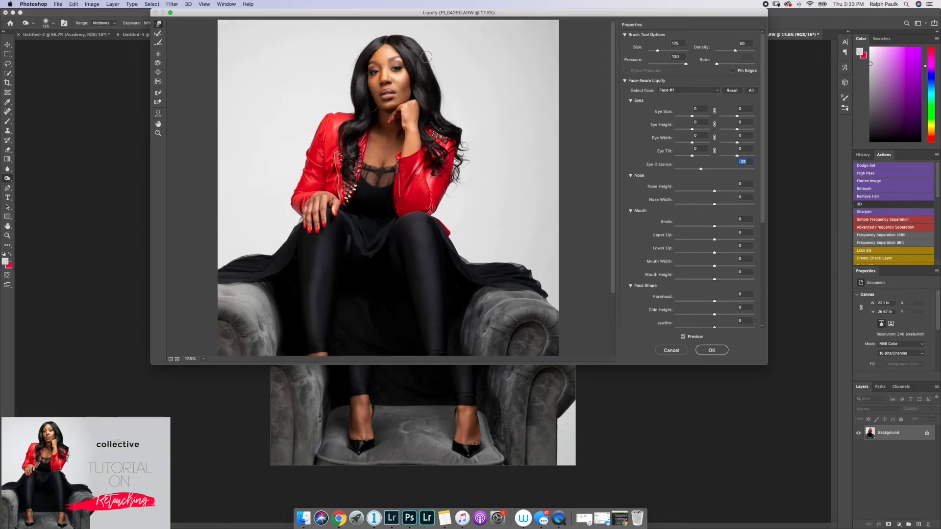
key("]")
key("]")
key("]")
left_click_drag(415, 40, 413, 43)
left_click_drag(424, 50, 424, 51)
left_click_drag(442, 82, 443, 83)
left_click_drag(443, 89, 441, 95)
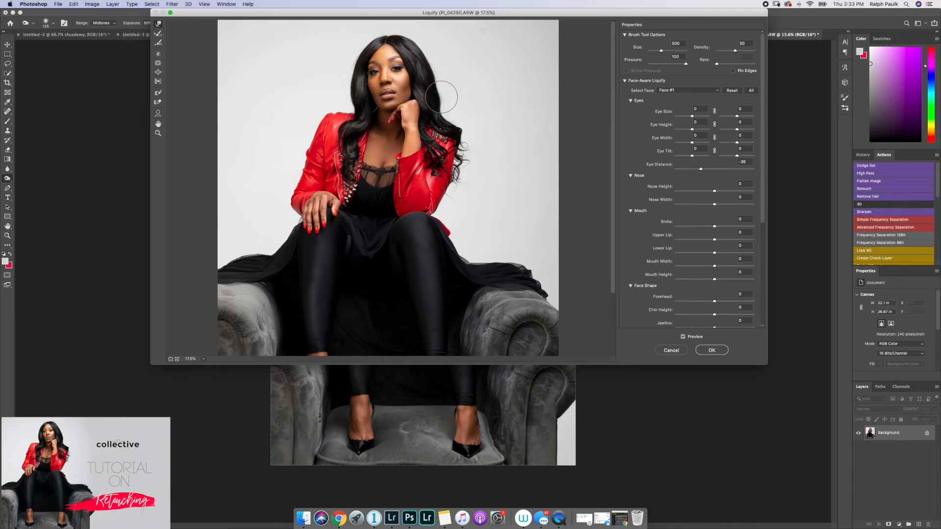
key("bracketleft")
key("bracketleft")
left_click(711, 350)
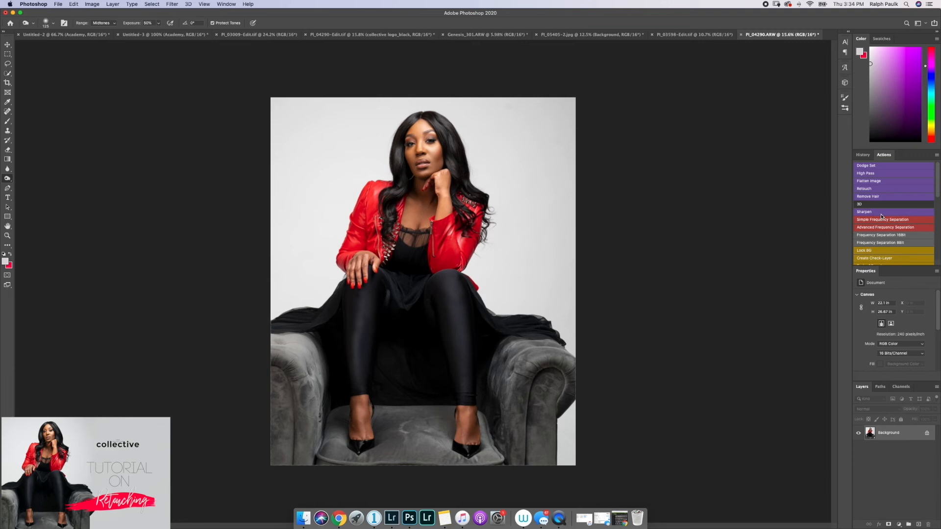
Run the Sharpen action on the portrait, accepting its new layer and the High Pass filter radius
key("shift+super+n")
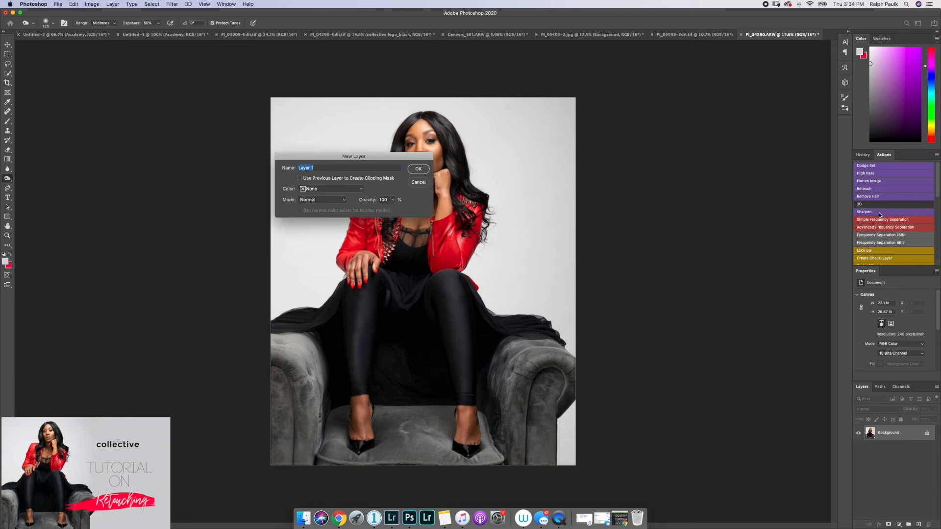
left_click(414, 171)
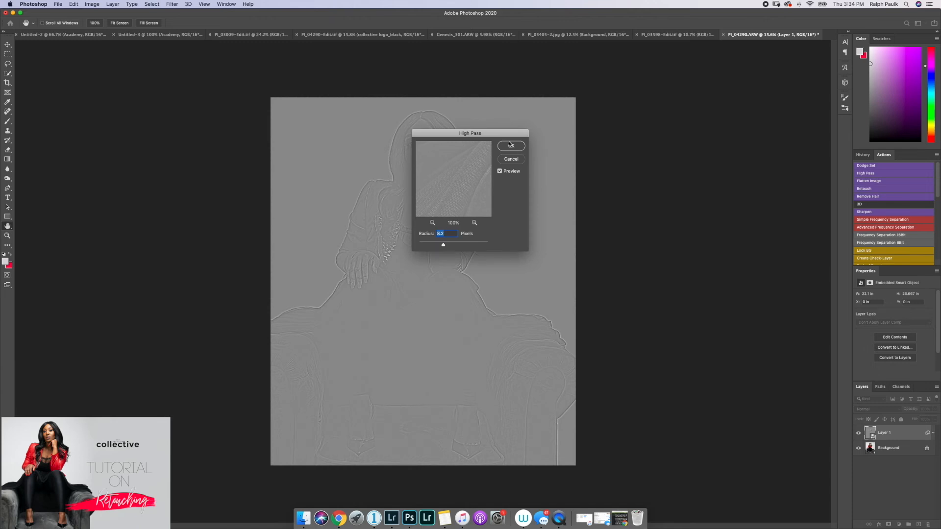
left_click(510, 146)
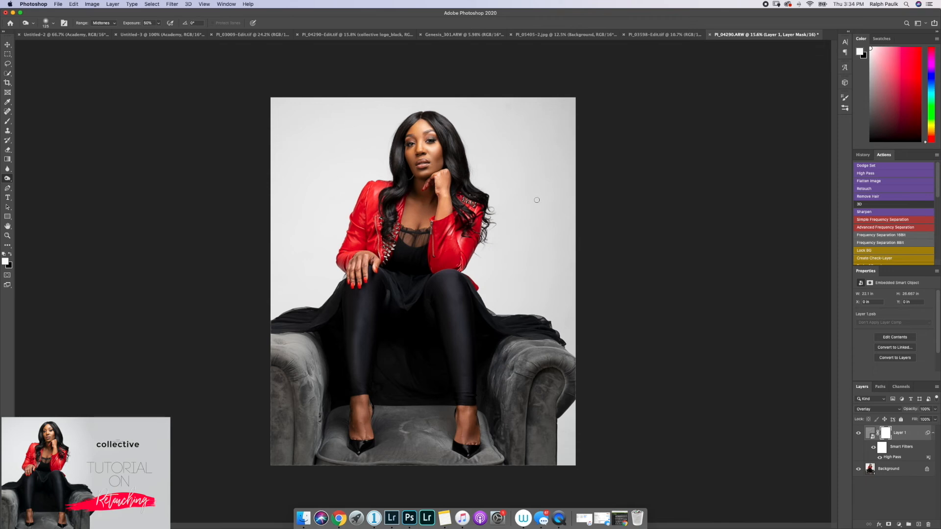
Examine the sharpening on the face, hair and jacket up close and across the full portrait
scroll(522, 211, "down", 5)
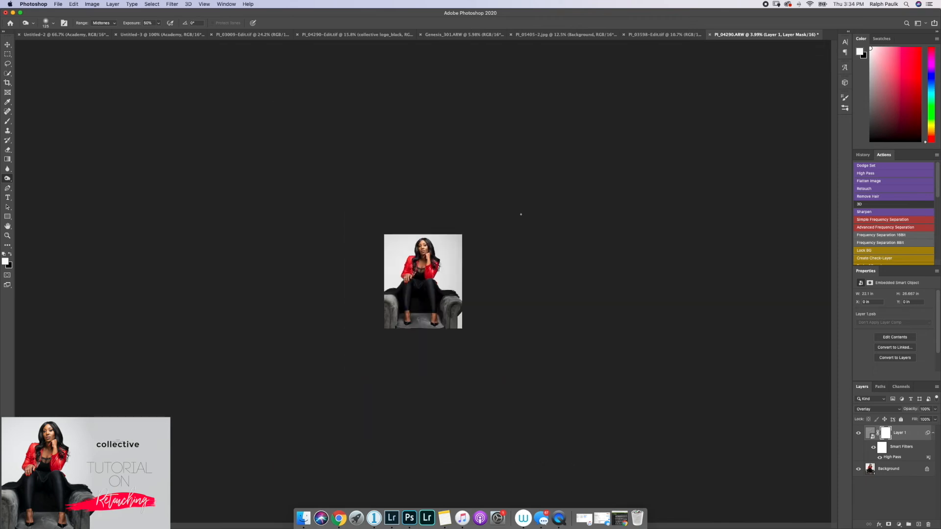
scroll(521, 214, "up", 5)
scroll(521, 214, "up", 1)
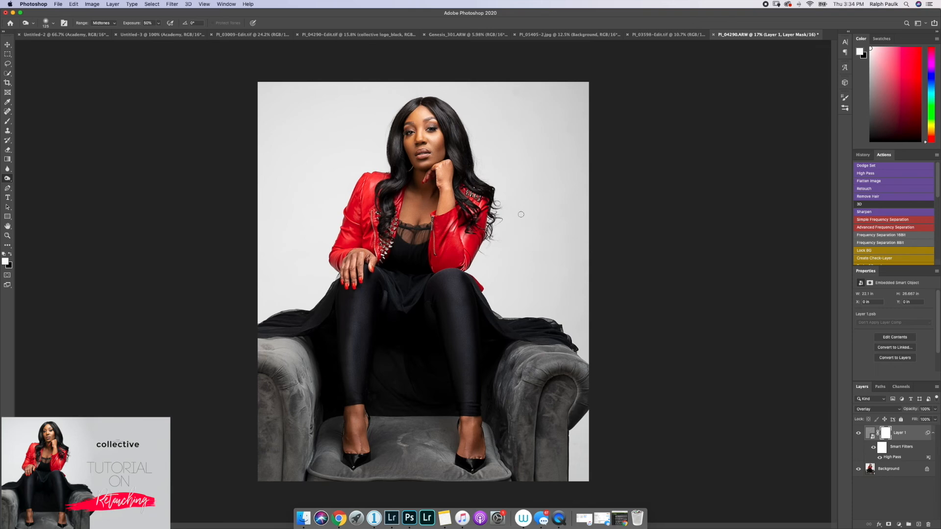
scroll(521, 216, "up", 3)
scroll(520, 218, "up", 5)
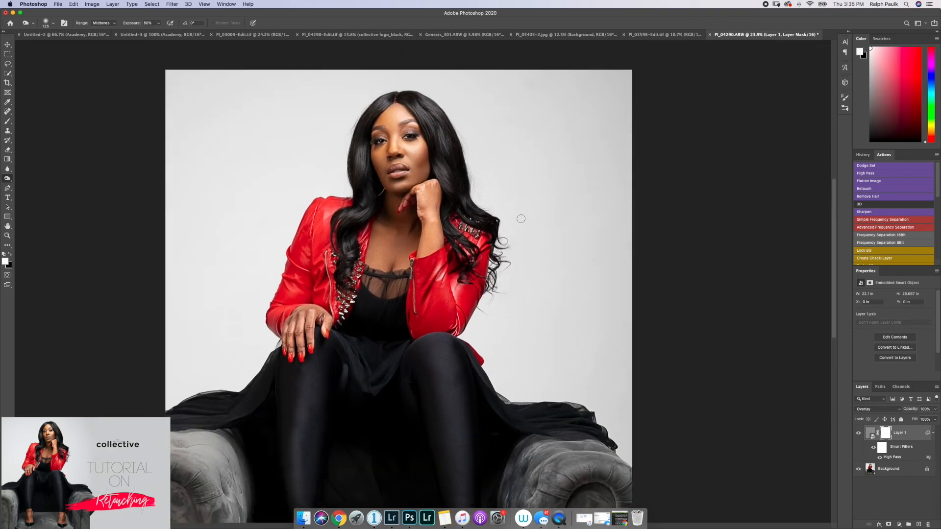
scroll(520, 220, "up", 2)
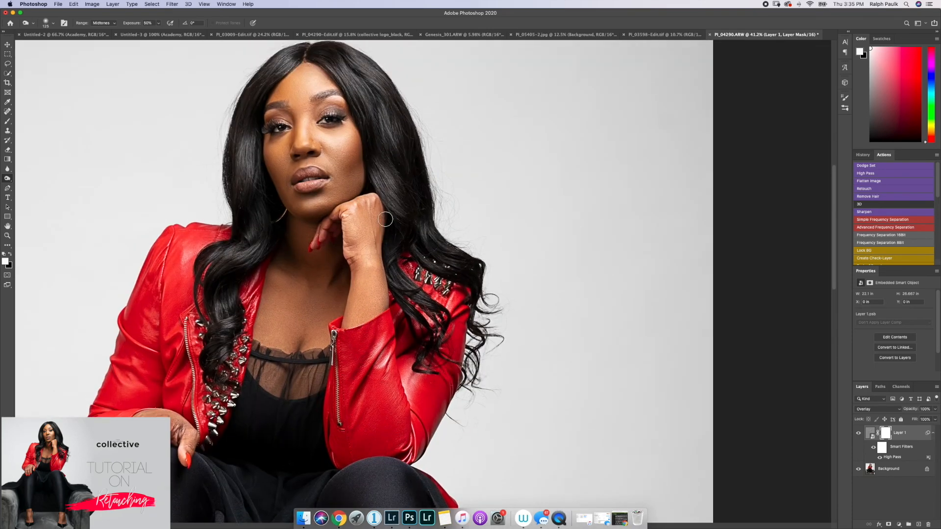
scroll(385, 219, "up", 4)
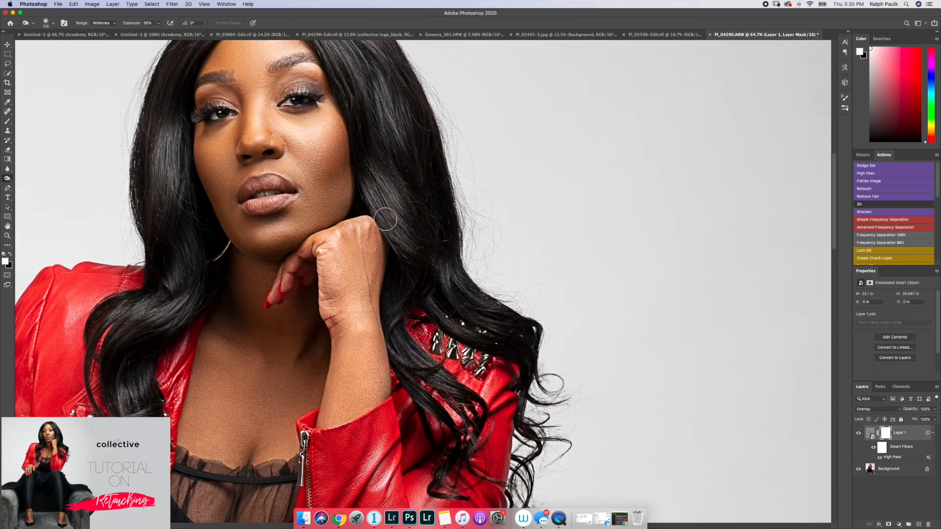
scroll(385, 220, "up", 2)
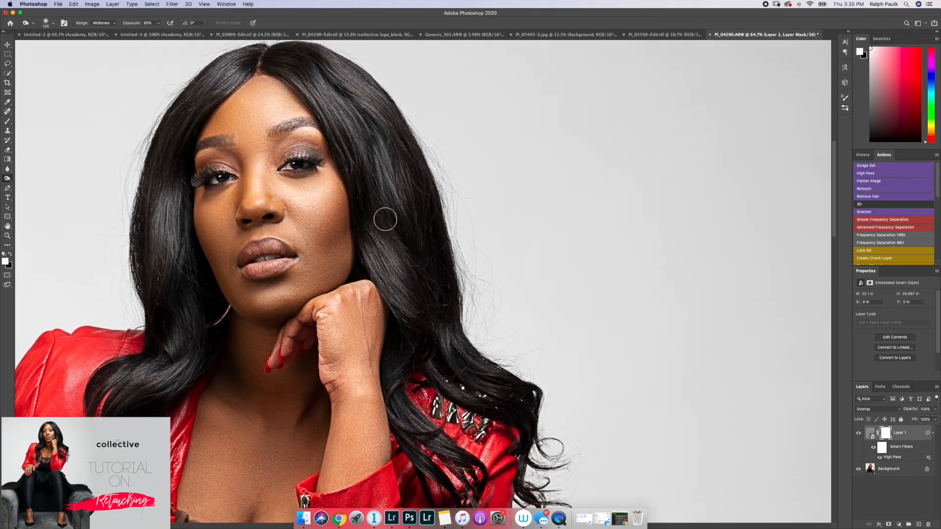
scroll(386, 220, "down", 5)
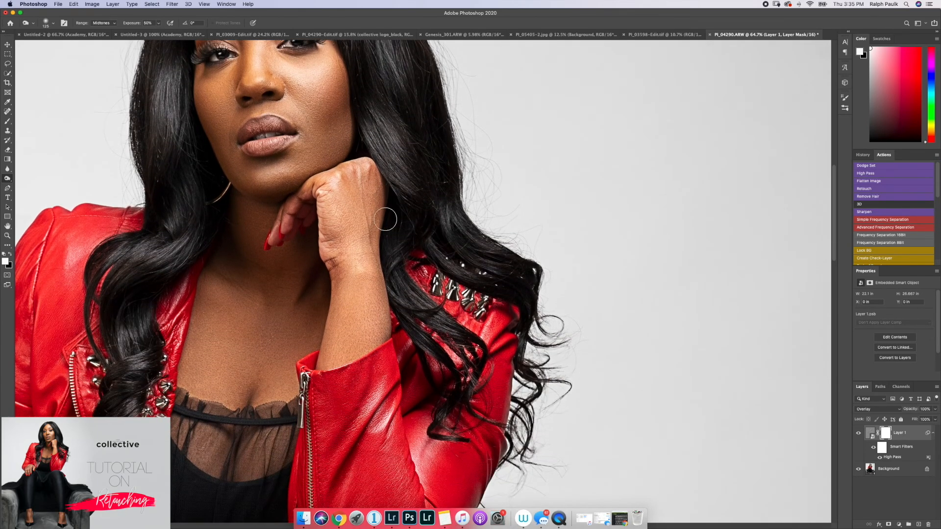
key("super+0")
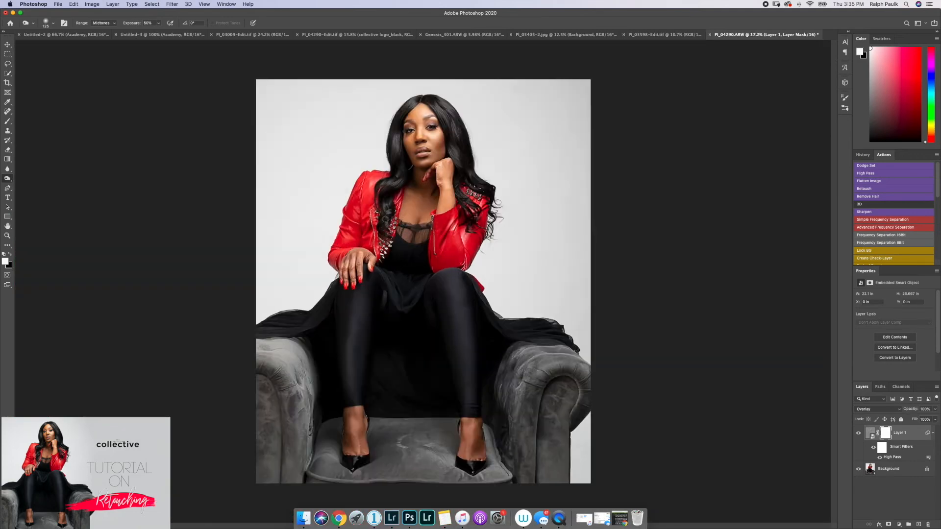
scroll(385, 220, "down", 2)
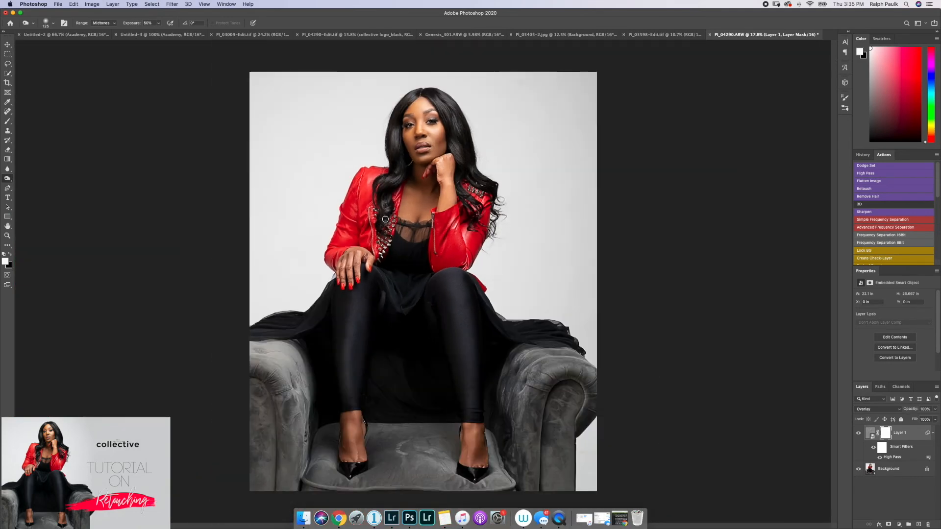
Reduce the sharpening layer's opacity to 50% and merge the layers with the Flatten Image action
left_click(935, 410)
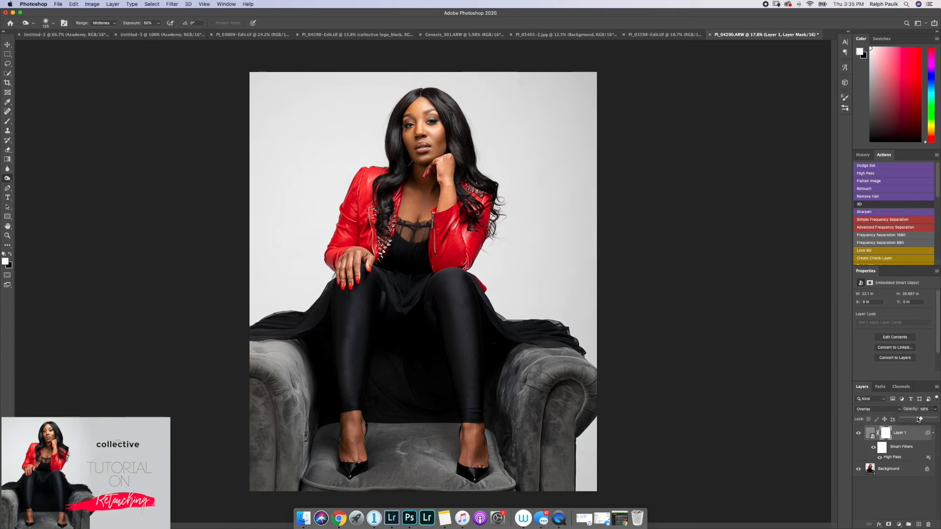
left_click_drag(918, 419, 917, 419)
scroll(741, 367, "down", 2)
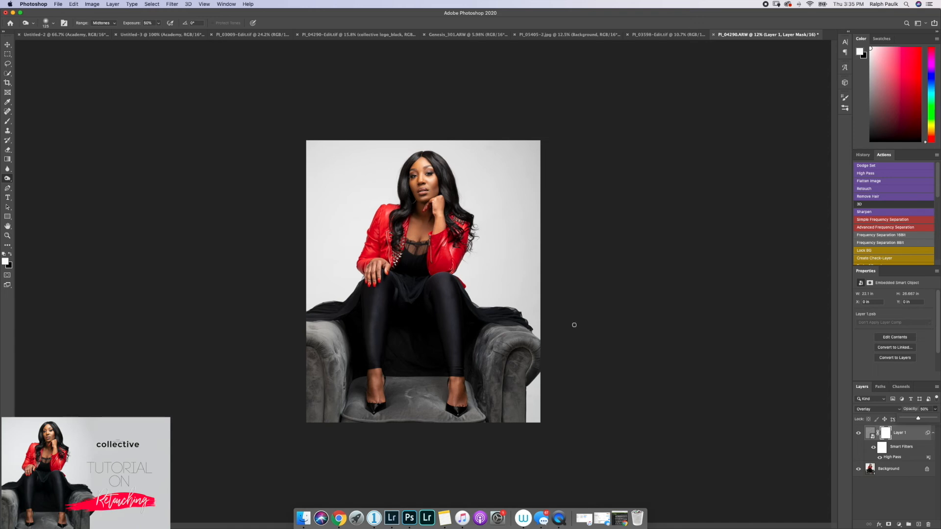
left_click(868, 182)
left_click(866, 180)
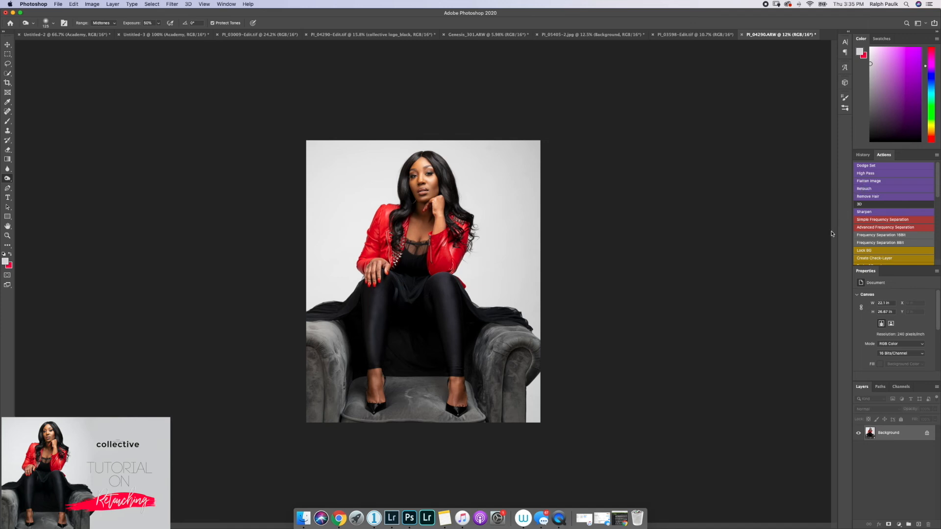
Run the Remove Hair action and accept its new layer for covering flyaway hairs
scroll(580, 218, "up", 5)
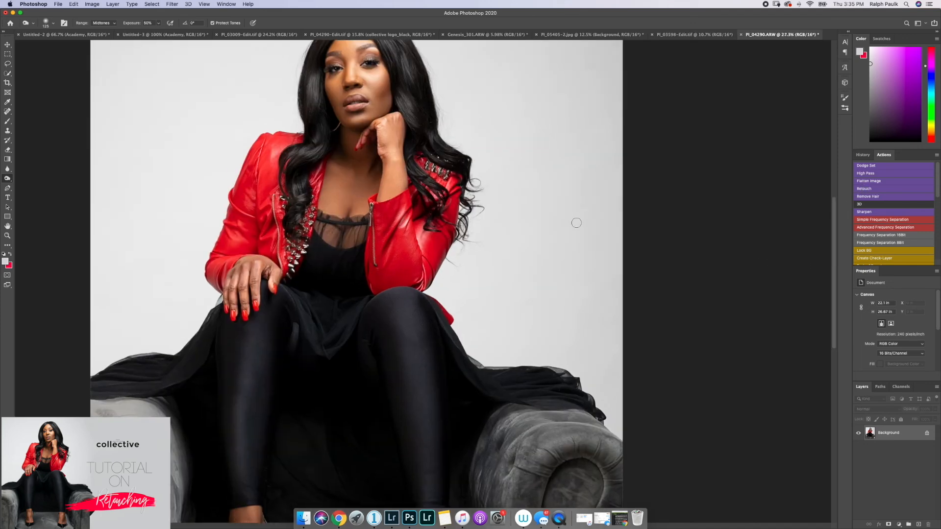
scroll(574, 225, "up", 4)
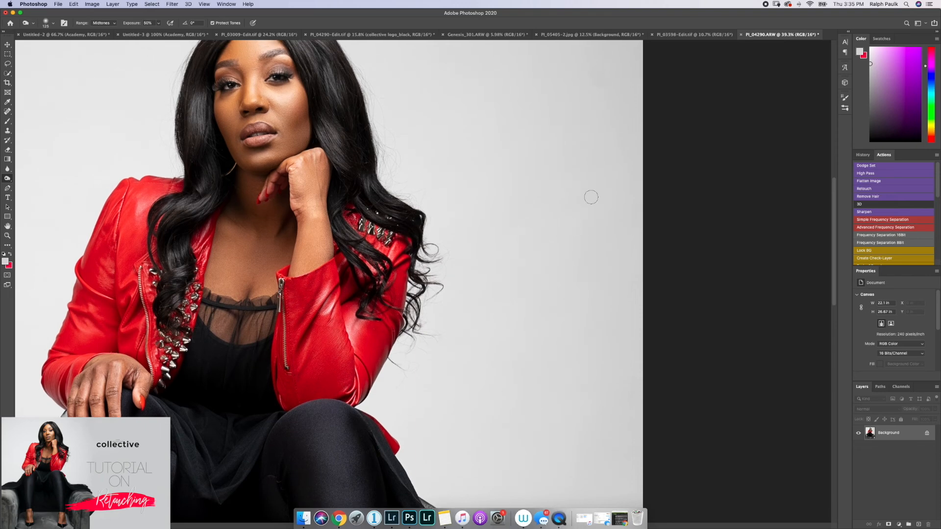
scroll(525, 193, "up", 2)
scroll(525, 193, "up", 1)
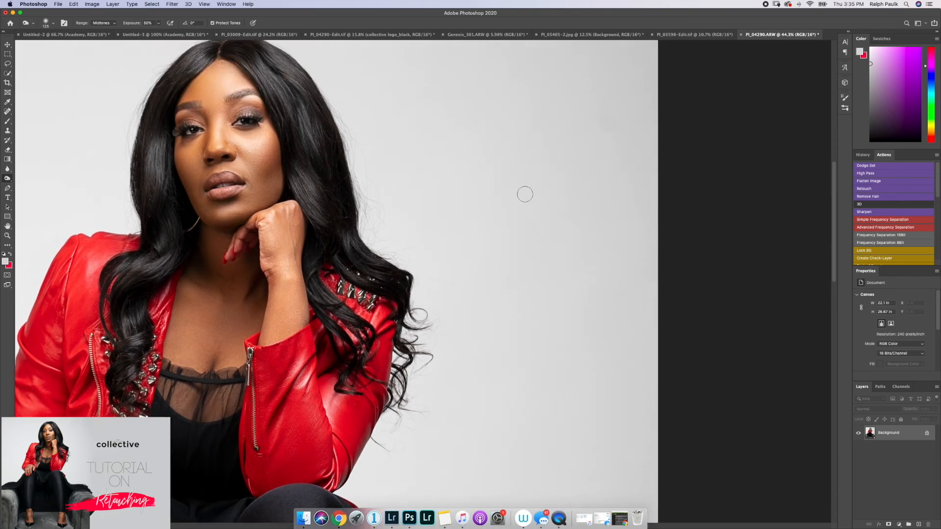
scroll(525, 194, "up", 2)
scroll(525, 194, "up", 1)
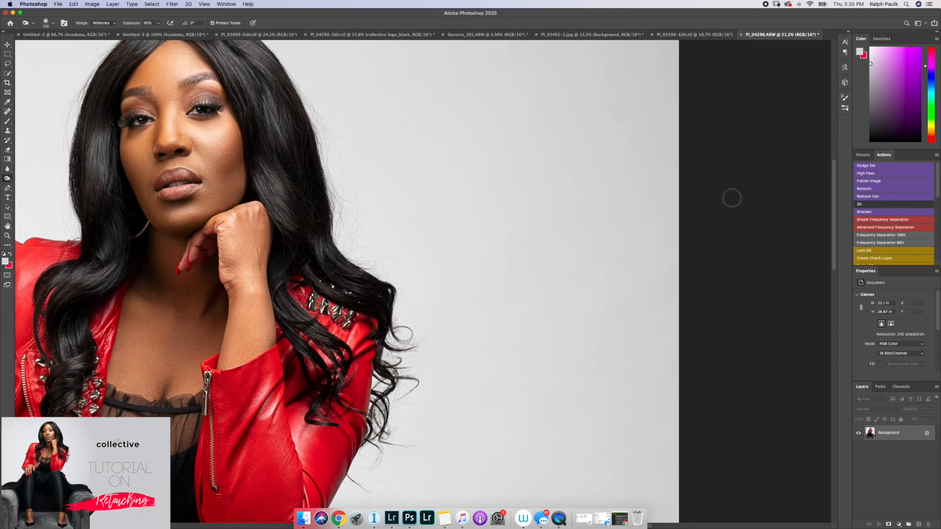
scroll(873, 204, "down", 1)
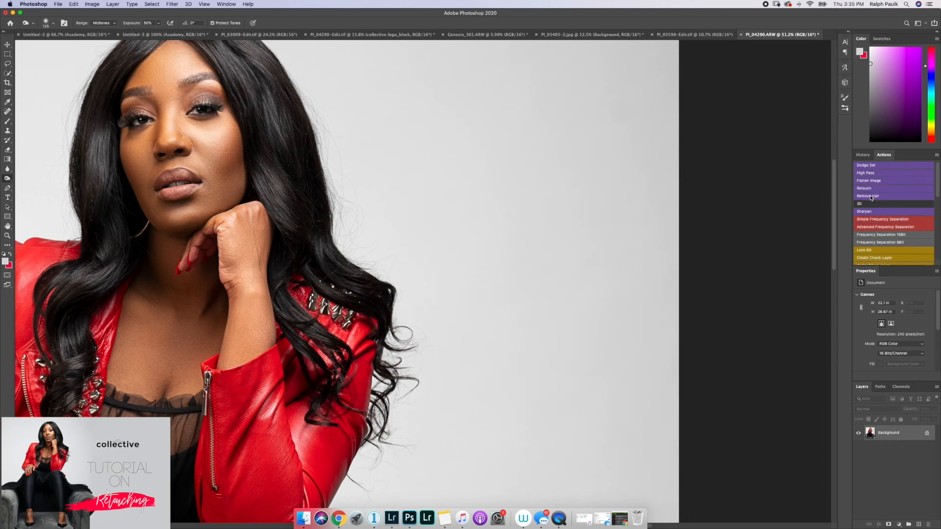
left_click(871, 196)
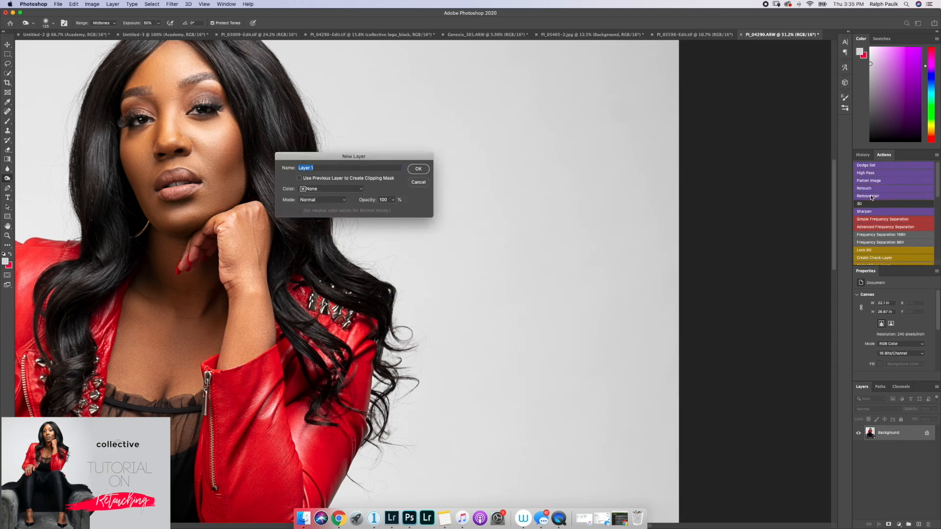
left_click(419, 170)
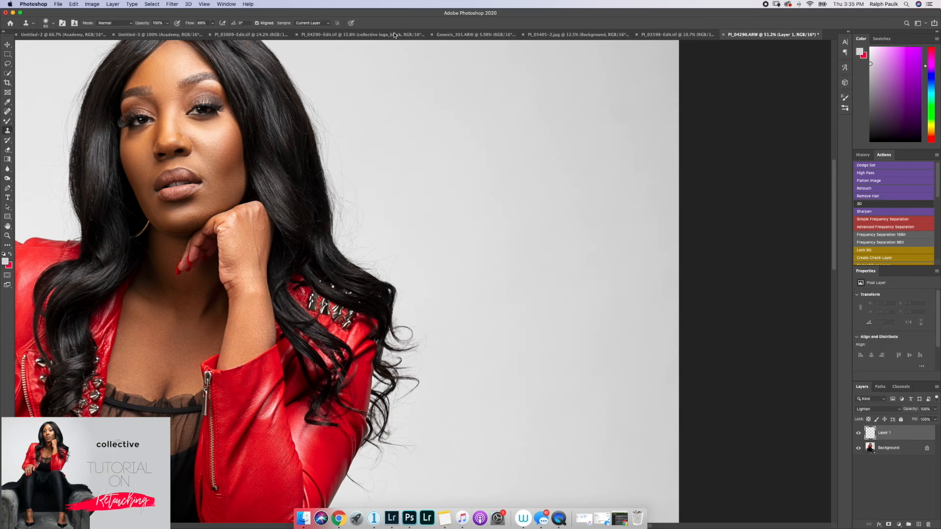
Using the Brush tool with sampled backdrop colour, paint over the flyaway hairs along the hair's outer edge above the studded shoulder
left_click(7, 121)
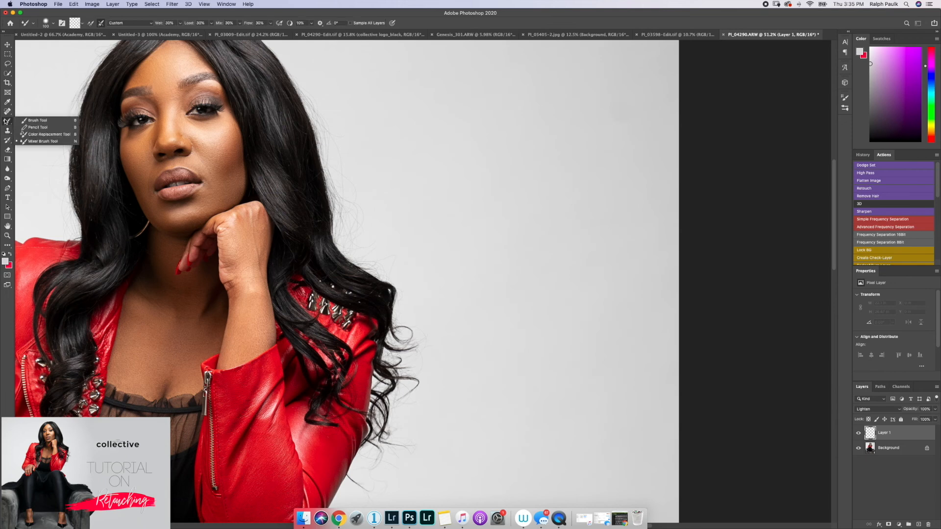
left_click(36, 121)
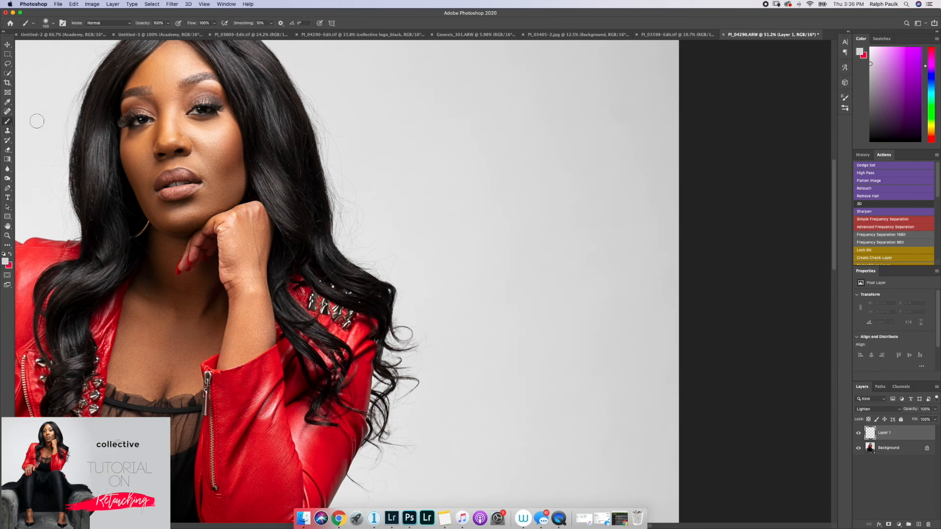
left_click(347, 94, "alt")
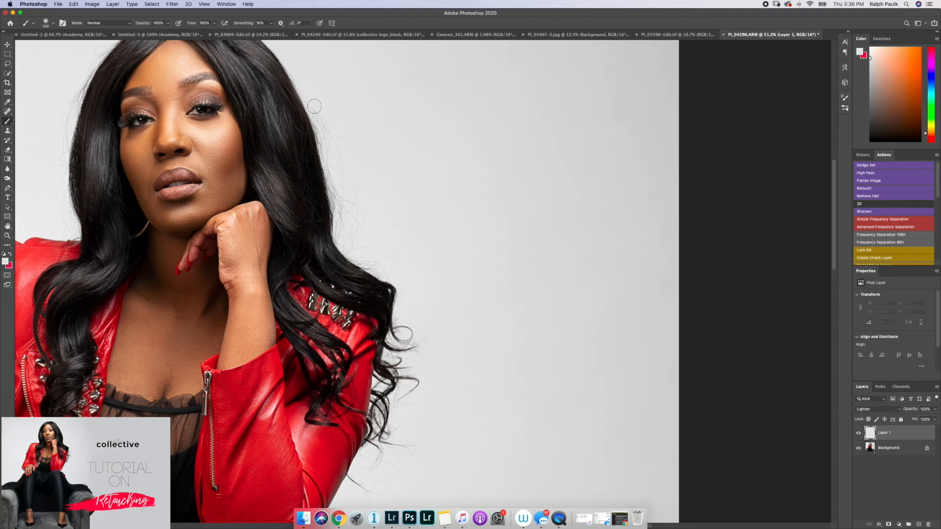
left_click_drag(329, 142, 329, 126)
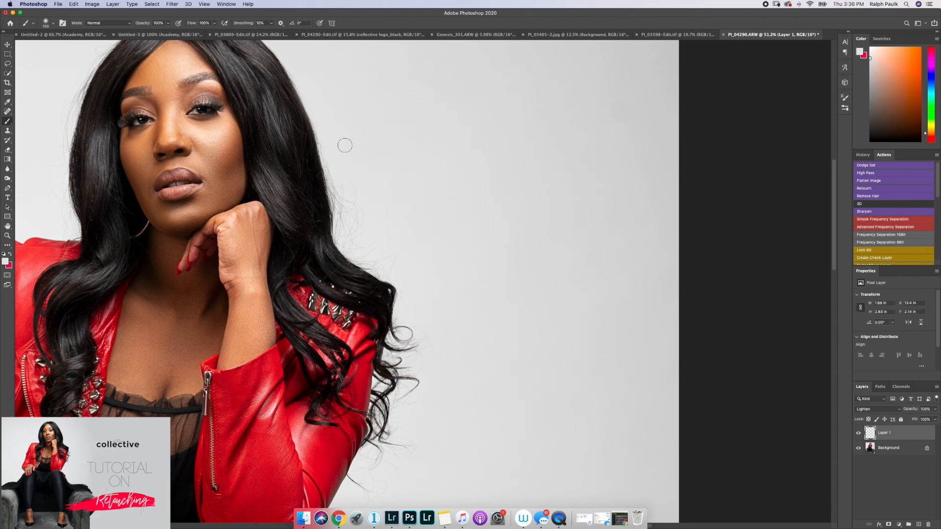
scroll(344, 145, "down", 2)
mouse_move(336, 160)
left_mouse_down()
mouse_move(339, 201)
mouse_move(365, 210)
mouse_move(356, 230)
mouse_move(382, 235)
left_mouse_up()
left_click(354, 206, "alt")
scroll(387, 236, "left", 3)
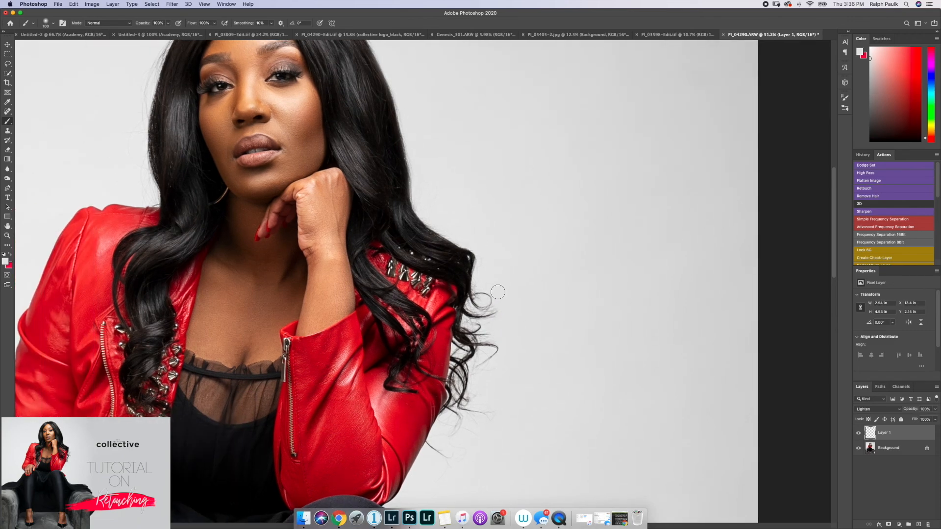
Sample the backdrop and paint out the flyaway hairs along the opposite side of the hair, down to the jacket shoulder
scroll(490, 327, "left", 12)
scroll(475, 188, "down", 2)
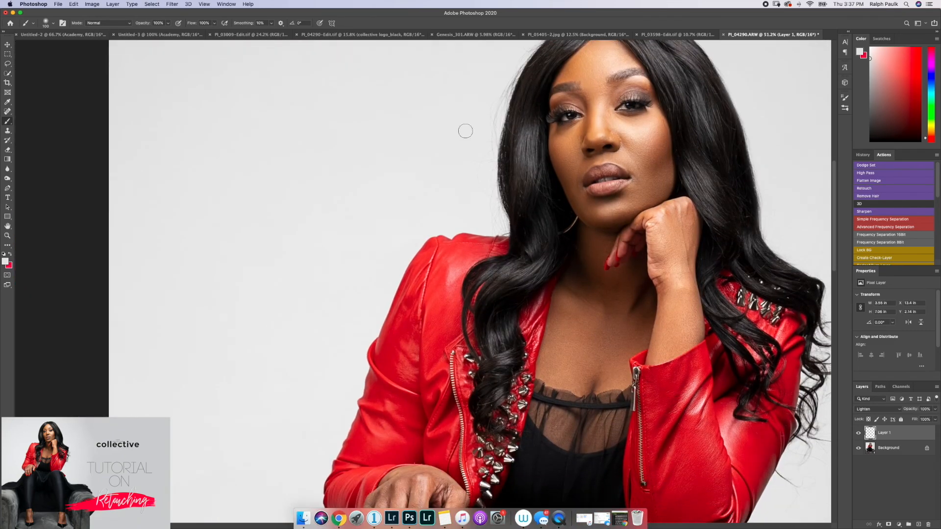
left_click(514, 59, "alt")
left_click(525, 47, "alt")
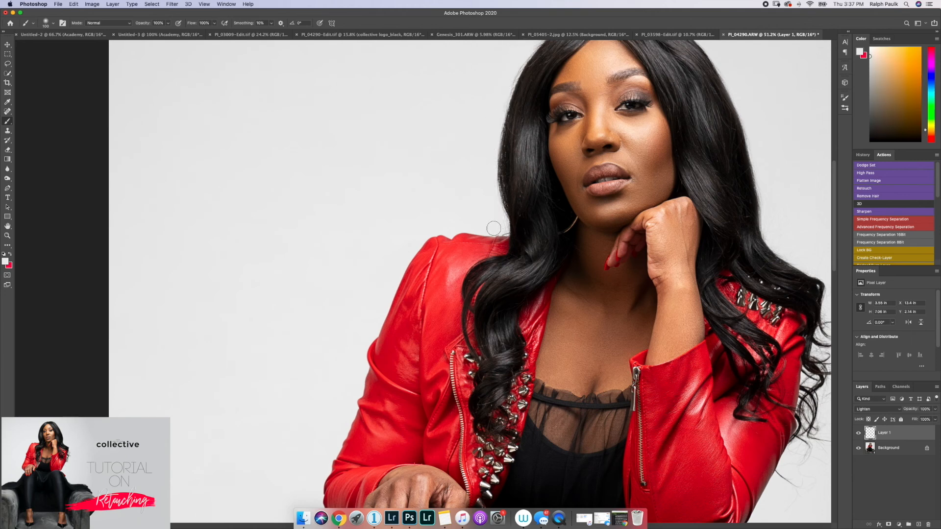
Clean up stray hairs around the crown of the head, resampling the surrounding backdrop colour between brush strokes
scroll(489, 83, "up", 5)
left_click(559, 59, "alt")
mouse_move(584, 60)
left_mouse_down()
mouse_move(606, 80)
mouse_move(590, 92)
left_mouse_up()
left_click(548, 92, "alt")
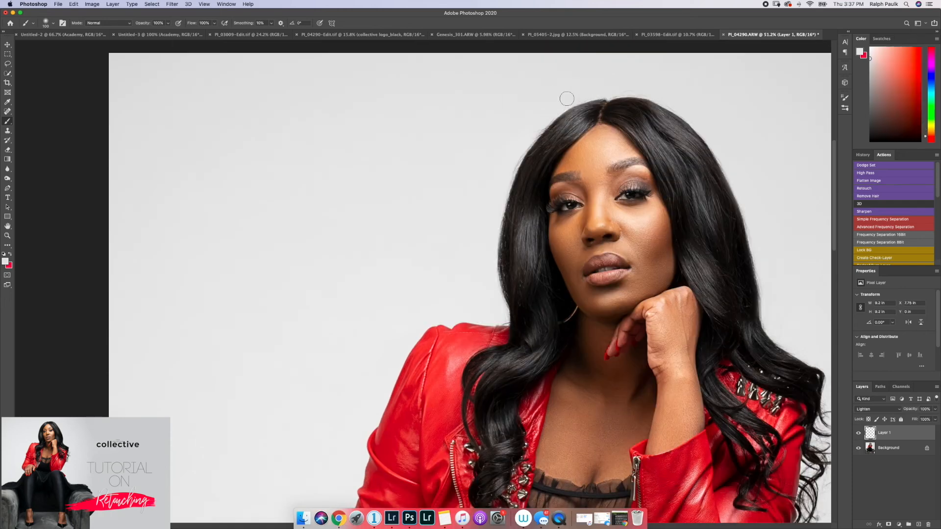
left_click(616, 79, "alt")
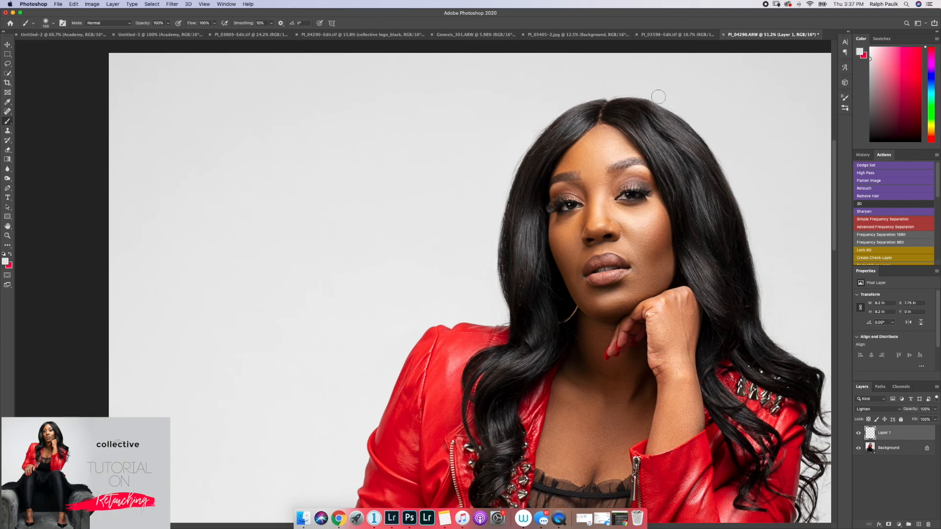
left_click(638, 87, "alt")
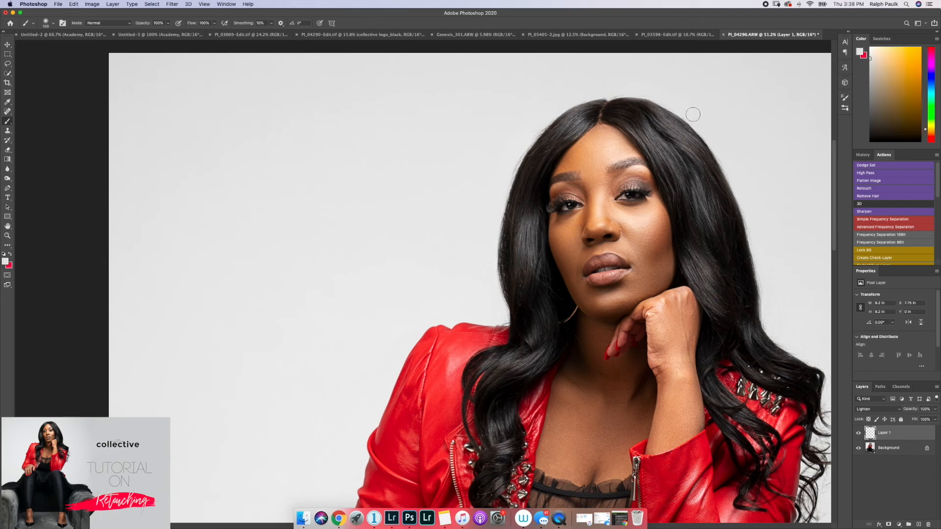
Merge the hair cleanup layer with the Flatten Image action and save the retouched portrait
scroll(699, 107, "down", 8)
scroll(548, 186, "down", 4)
scroll(557, 310, "down", 1)
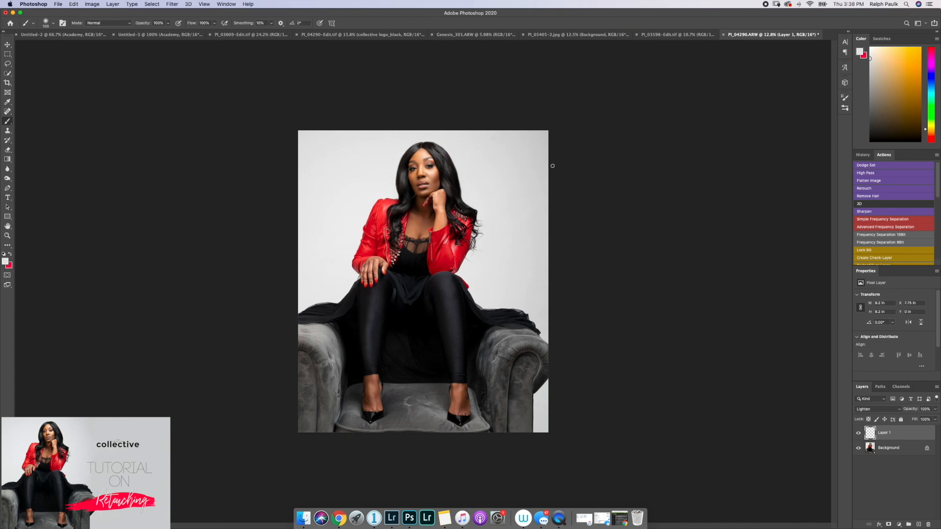
left_click(873, 180)
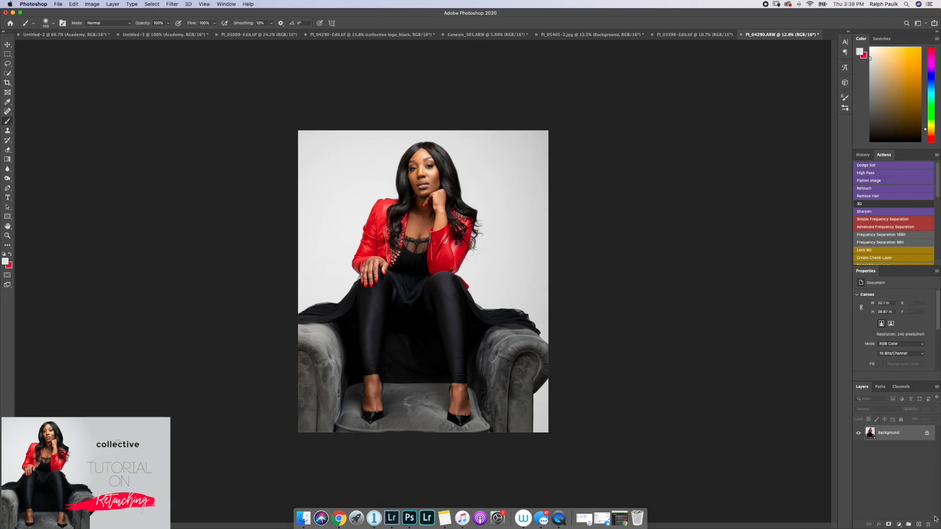
key("super+s")
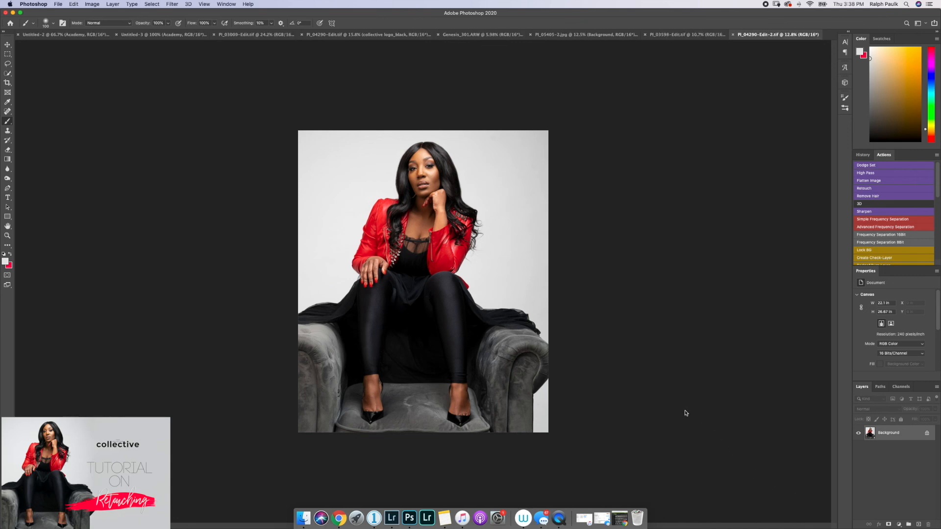
Switch to Lightroom Classic and open the export settings for the retouched portrait PI_04290-Edit-2.tif
left_click(393, 518)
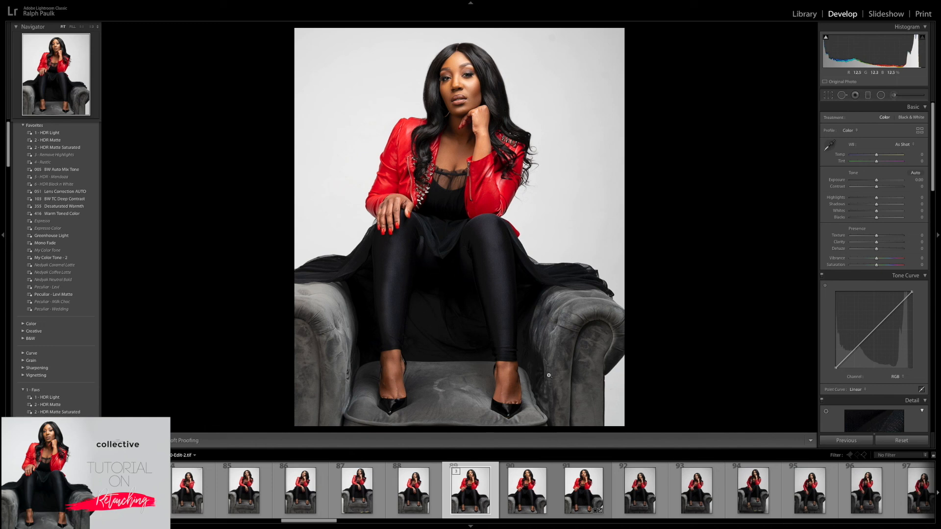
right_click(463, 489)
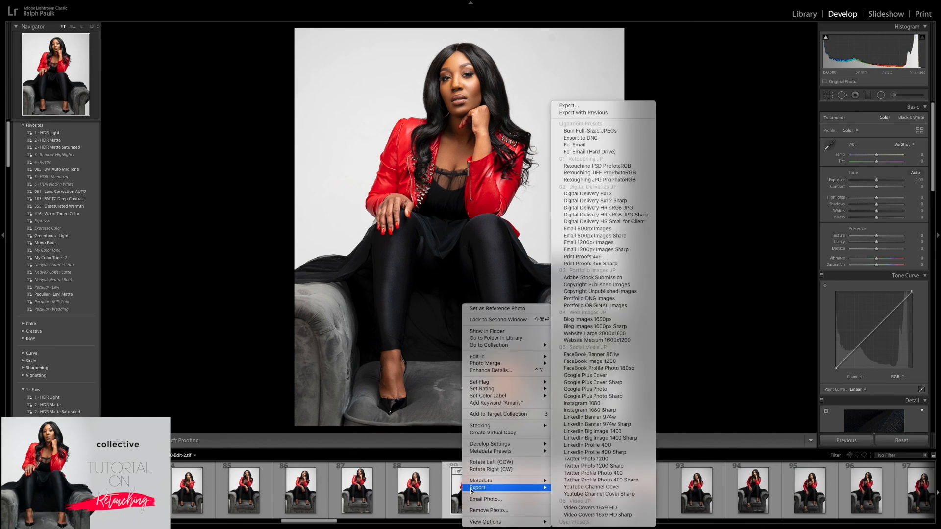
mouse_move(520, 487)
left_click(583, 105)
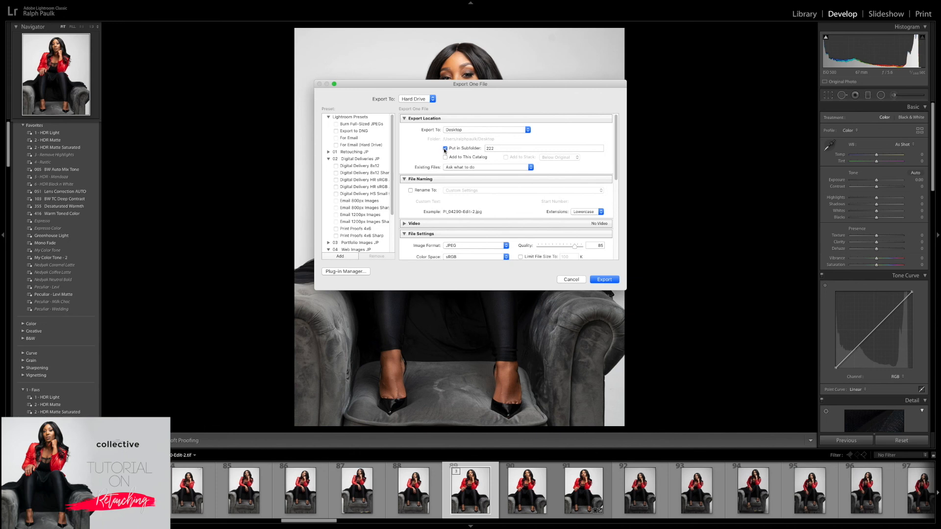
Set the export to go into a Desktop subfolder named with the model's first name
left_click(446, 149)
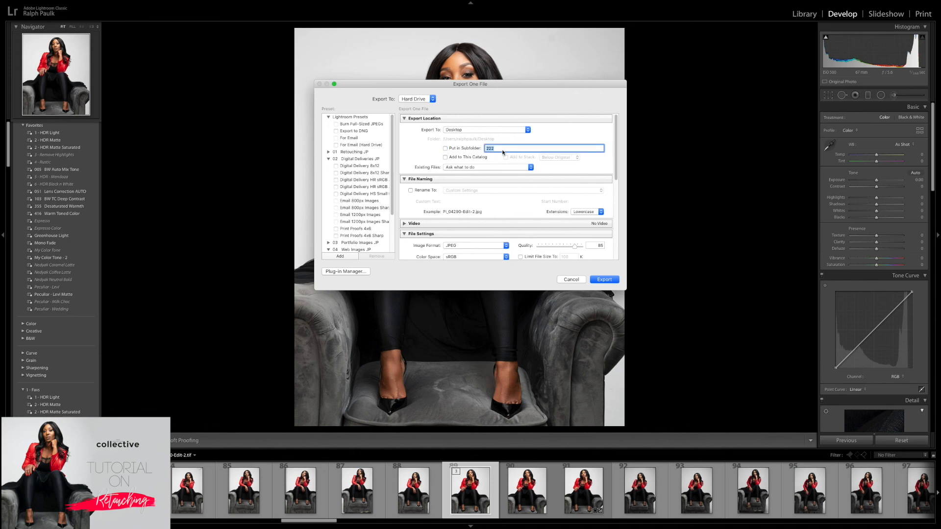
type("nicky")
left_click(445, 148)
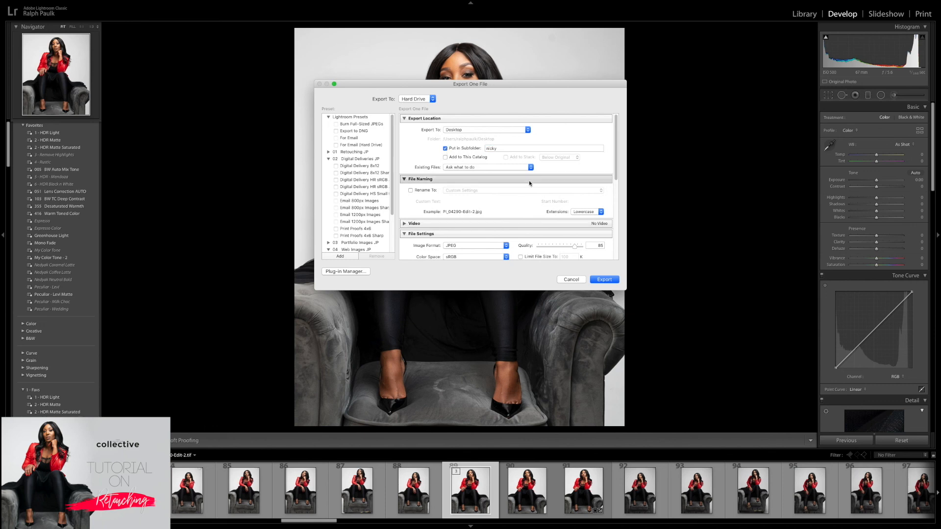
Check the remaining sizing, sharpening and metadata options, then export the portrait with the existing settings
scroll(529, 184, "down", 10)
scroll(533, 181, "down", 2)
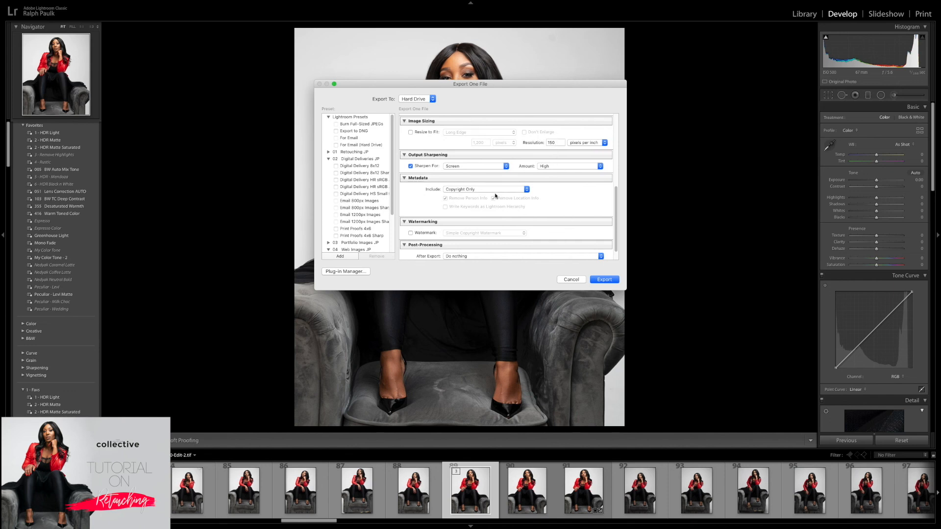
scroll(495, 196, "down", 1)
left_click(602, 280)
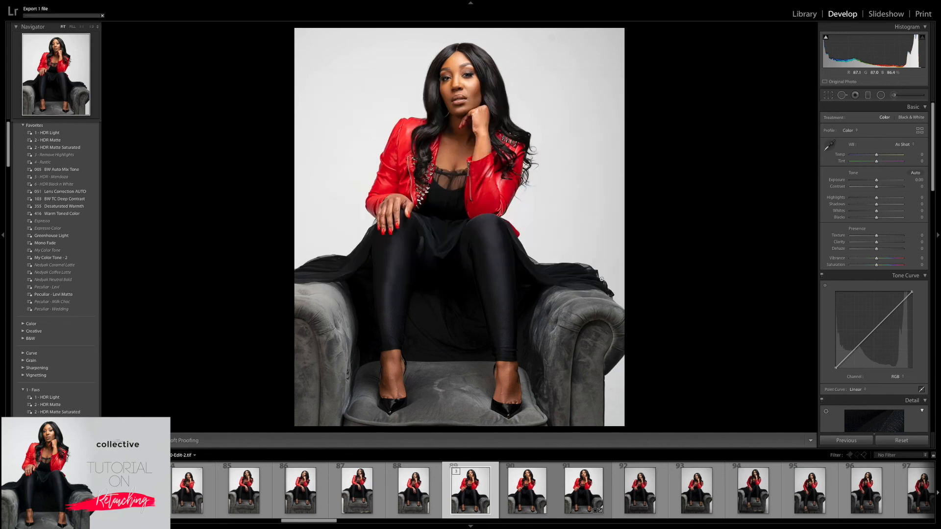
Take Lightroom Classic out of full screen and minimize the open windows to reveal the desktop
mouse_move(45, 1)
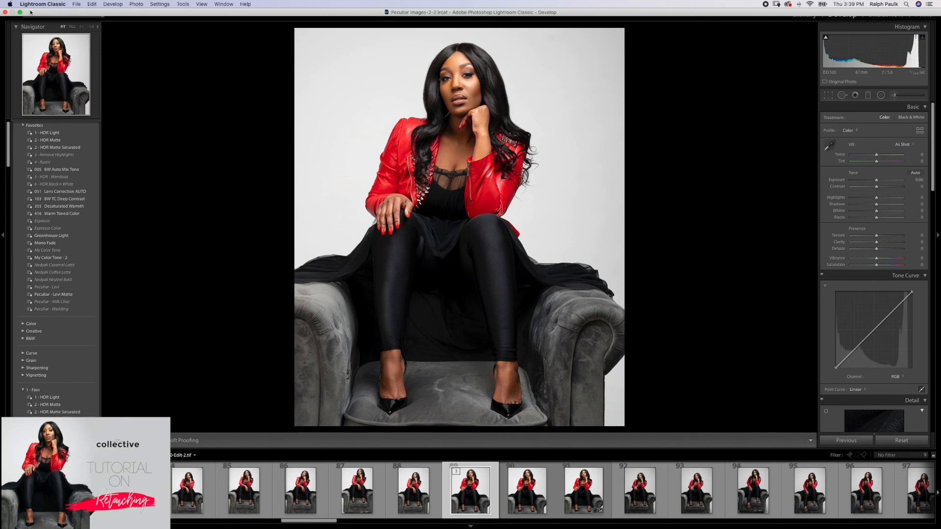
left_click(20, 12)
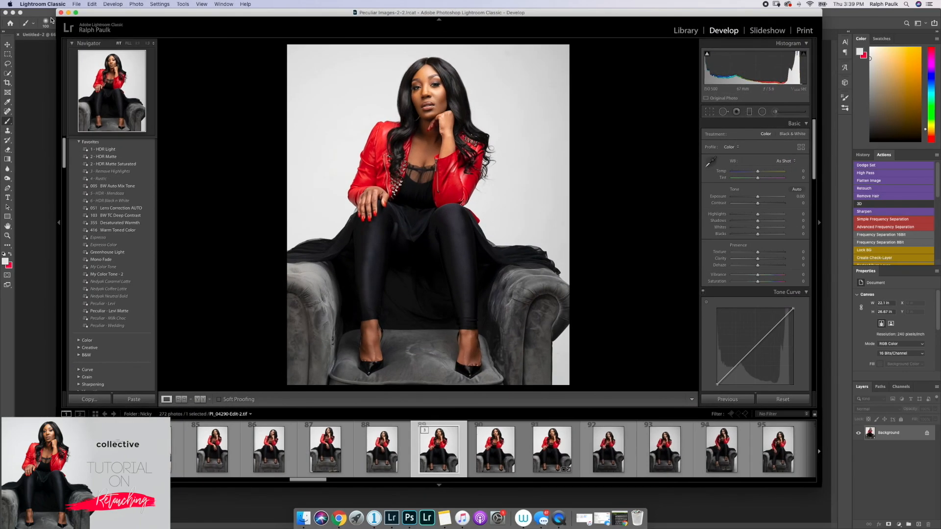
left_click(68, 13)
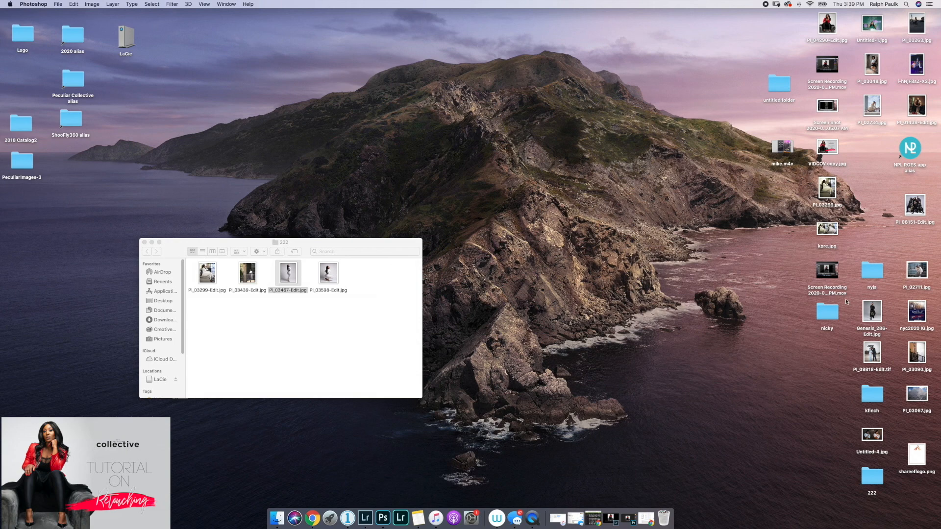
Open the newly exported subfolder on the desktop and preview PI_04290-Edit-2.jpg with Quick Look
double_click(827, 313)
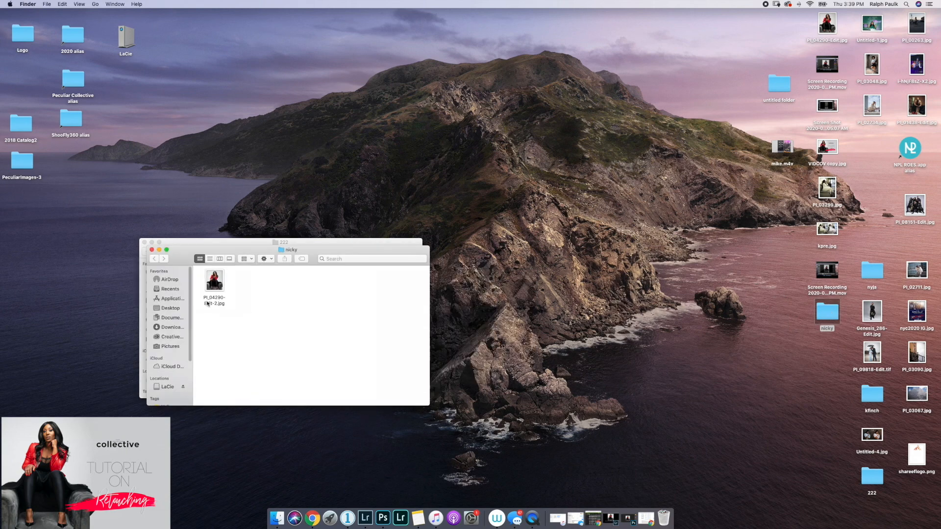
left_click(209, 304)
key("space")
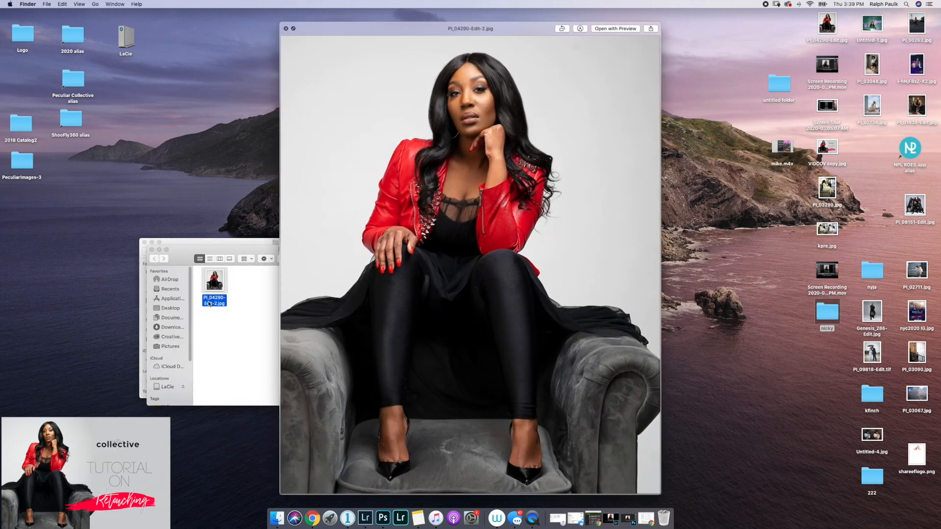